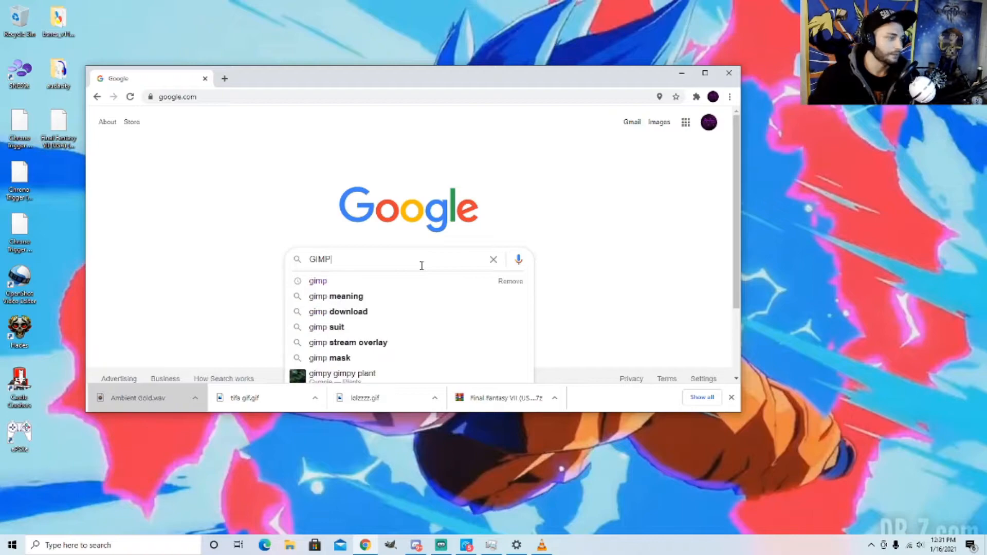
- Search Google for GIMP and open the Downloads page of the official gimp.org website
key("Return")
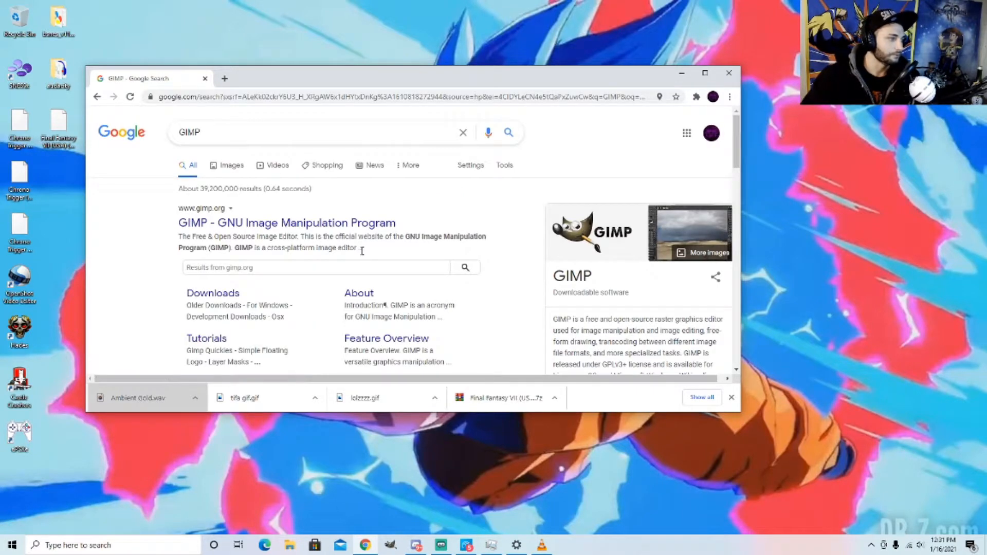
left_click(266, 226)
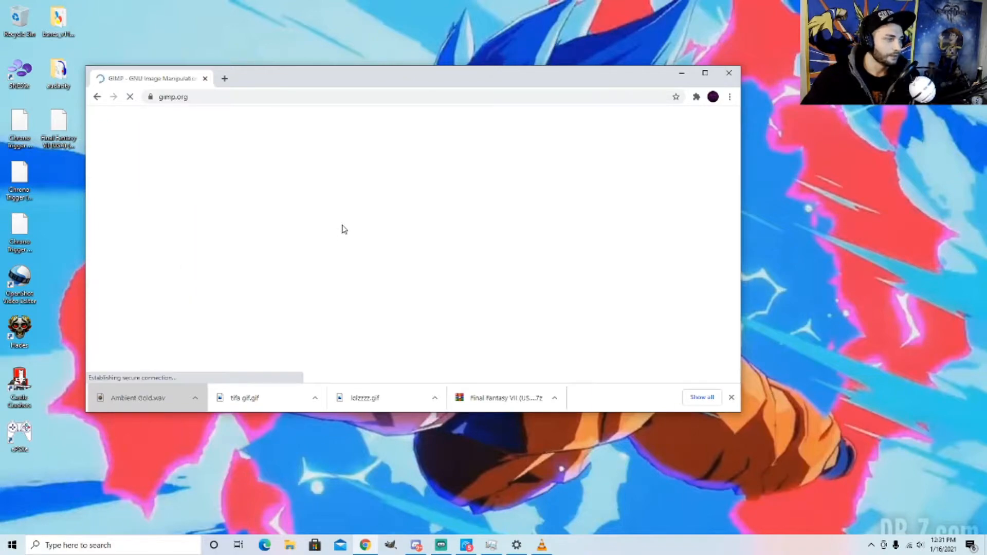
scroll(533, 257, "down", 2)
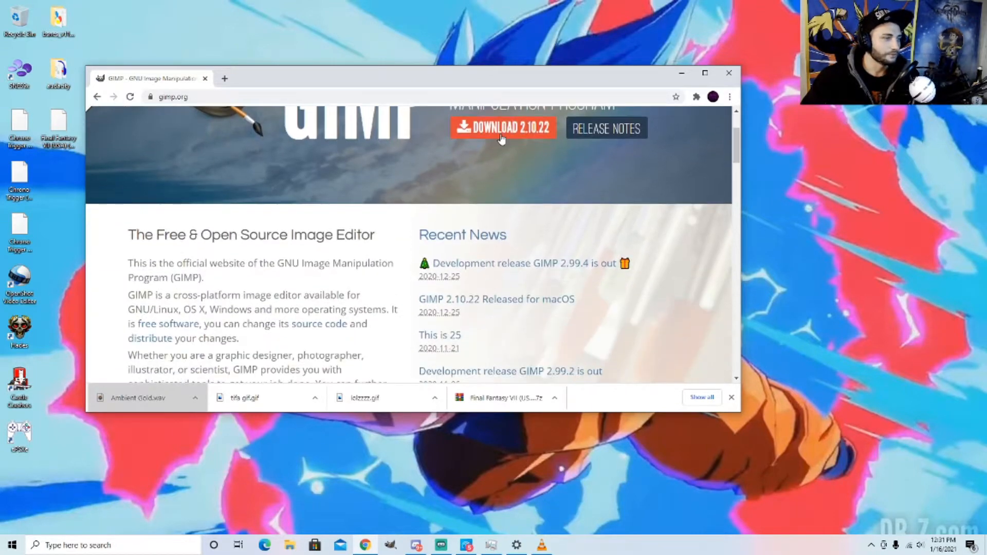
left_click(701, 76)
left_click(591, 60)
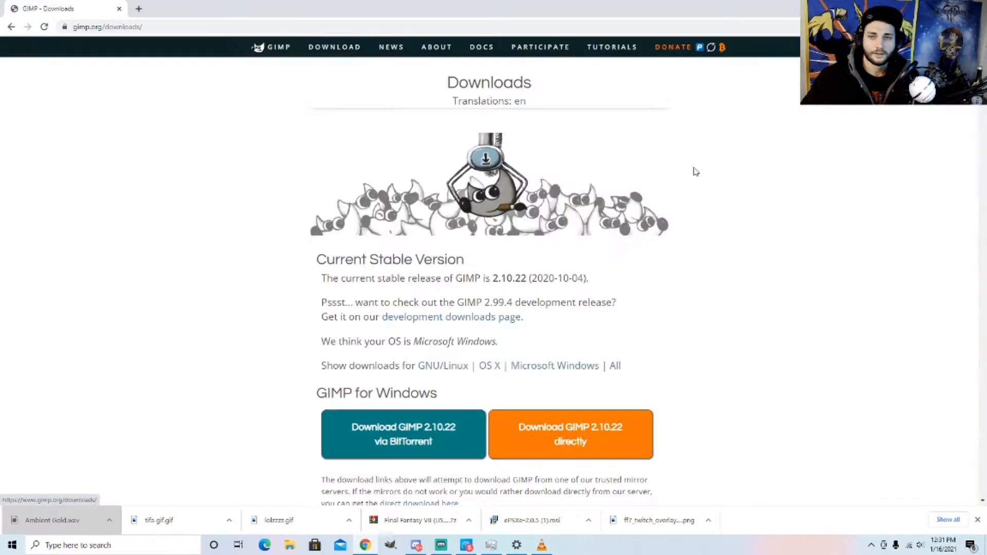
- Download the GIMP 2.10.22 Windows installer through the direct server link and put the browser window away
scroll(419, 338, "down", 2)
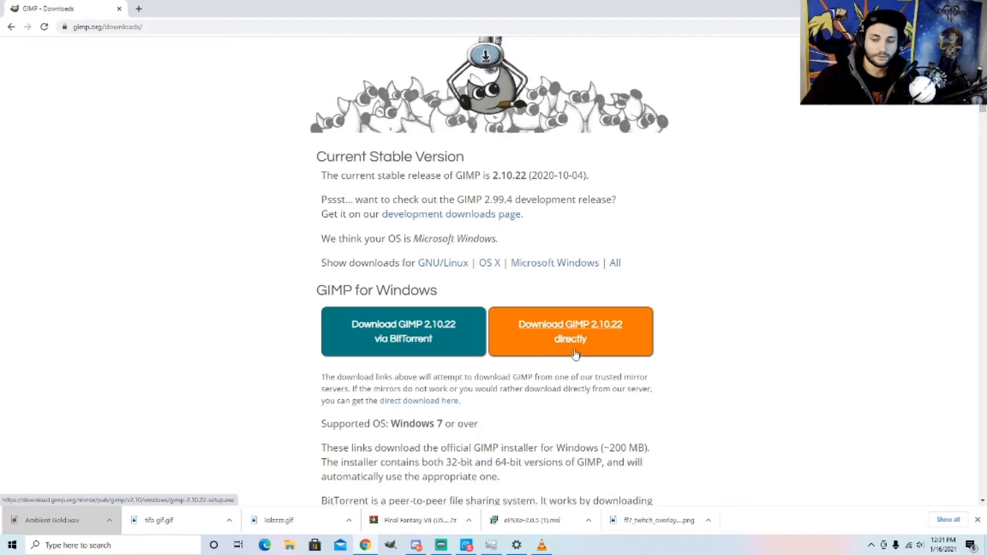
left_click(415, 404)
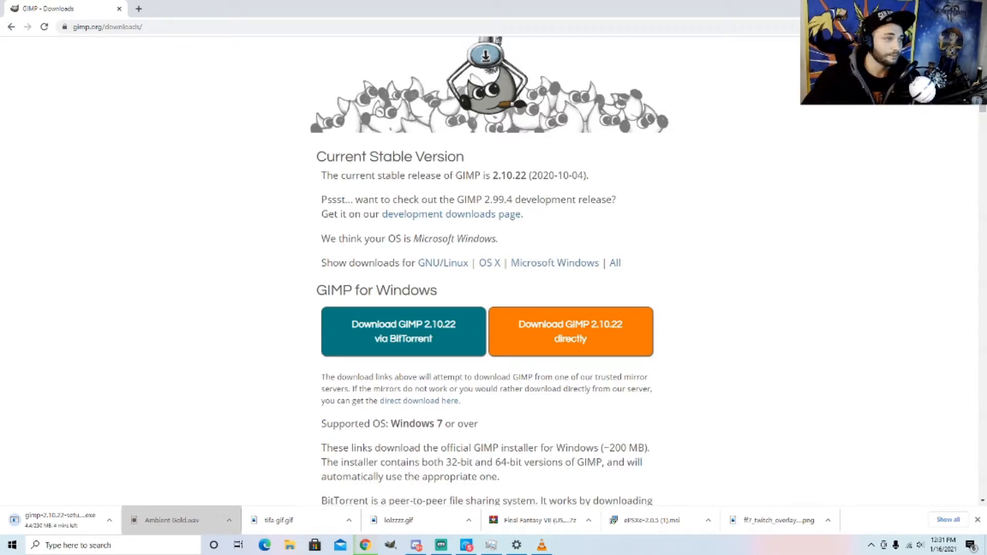
left_click(916, 7)
- Find the installed GIMP through the Windows search and launch it
left_click(157, 545)
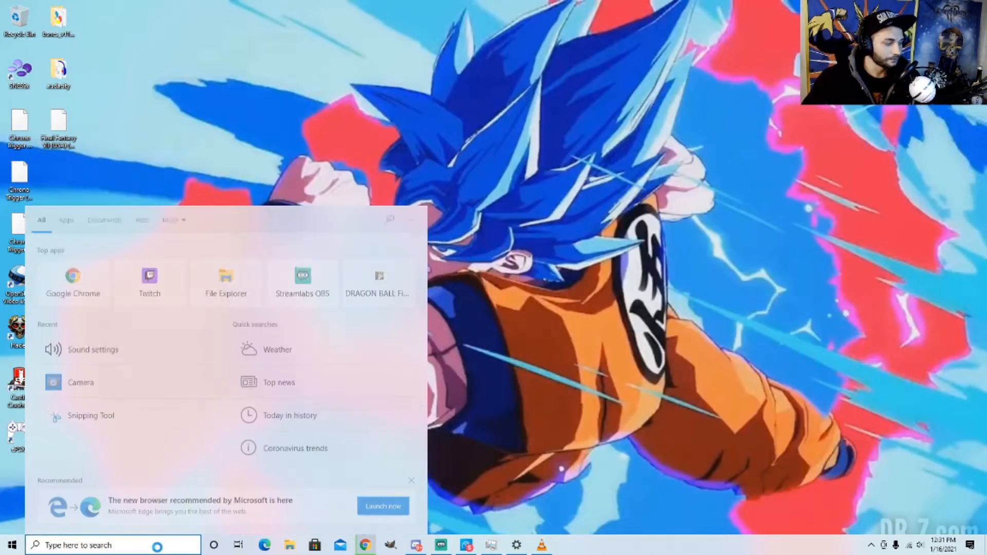
type("gimp")
key("Return")
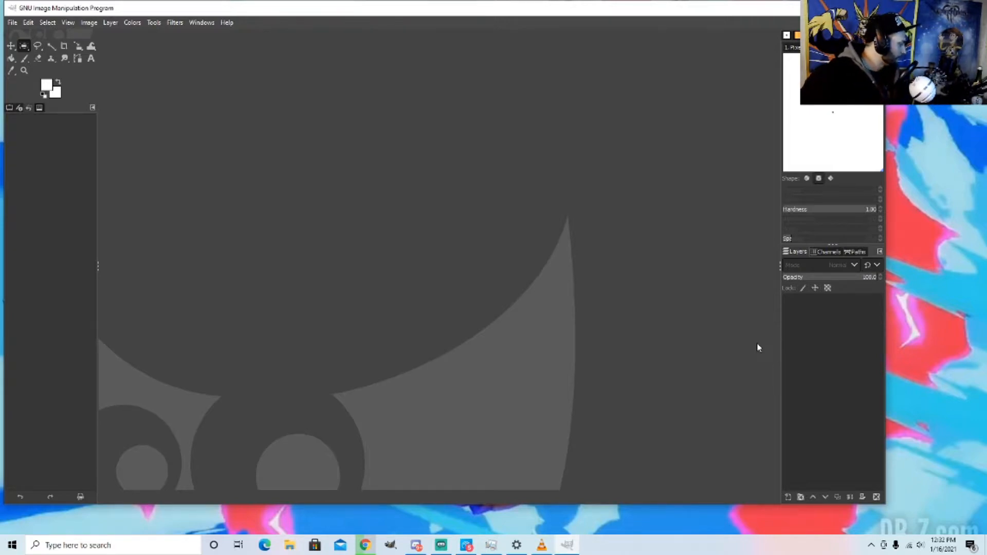
- Bring up the Open Image dialog and browse to the Camera Roll folder inside Pictures
left_click(12, 23)
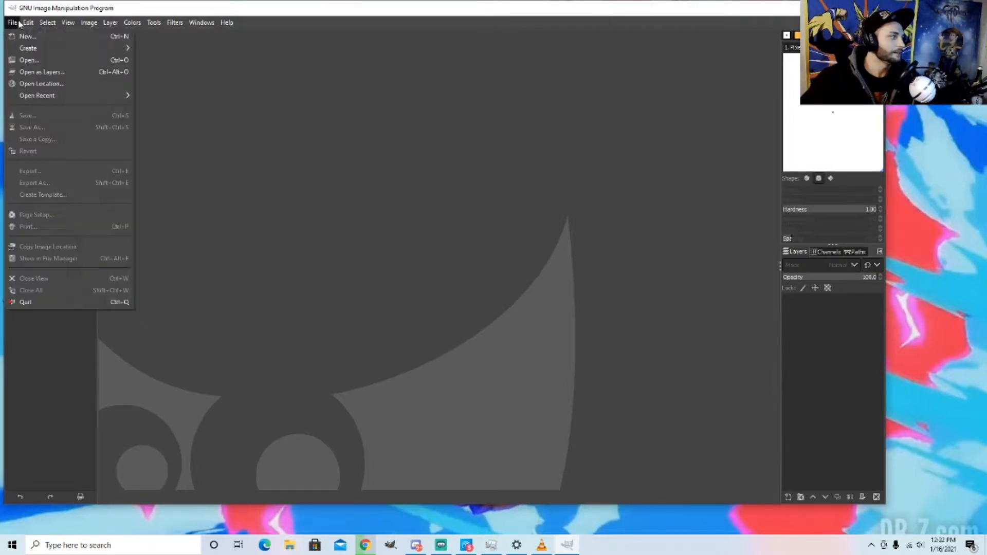
left_click(22, 60)
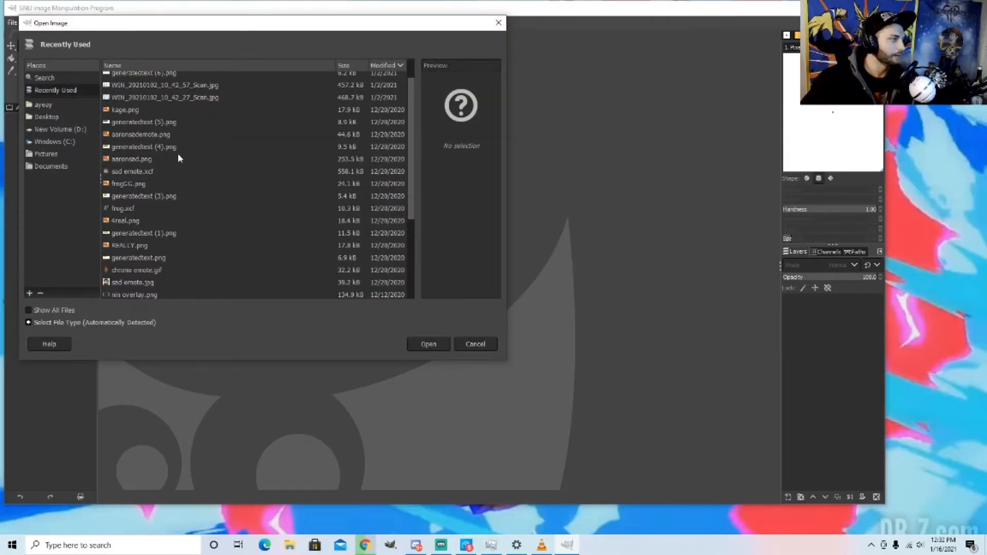
left_click(47, 117)
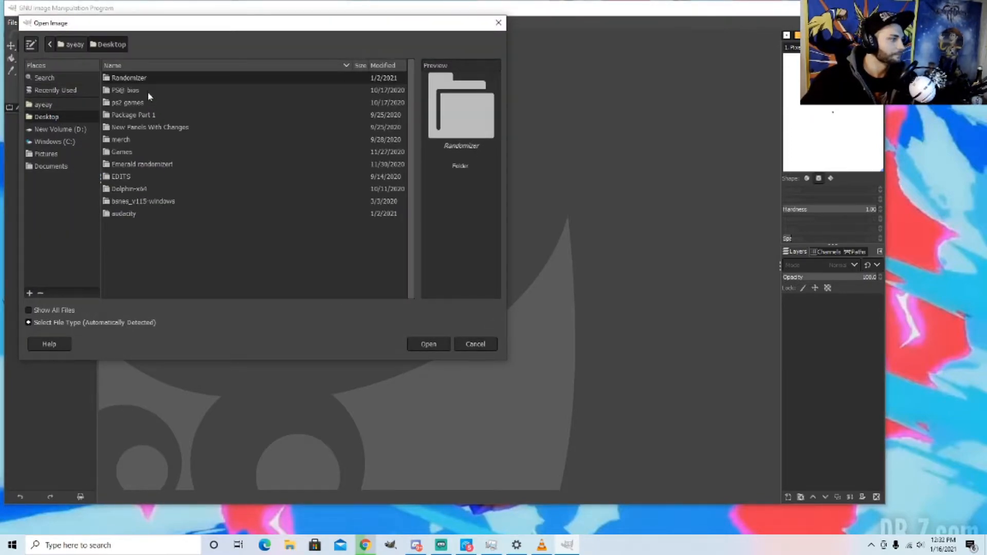
left_click(77, 129)
left_click(57, 154)
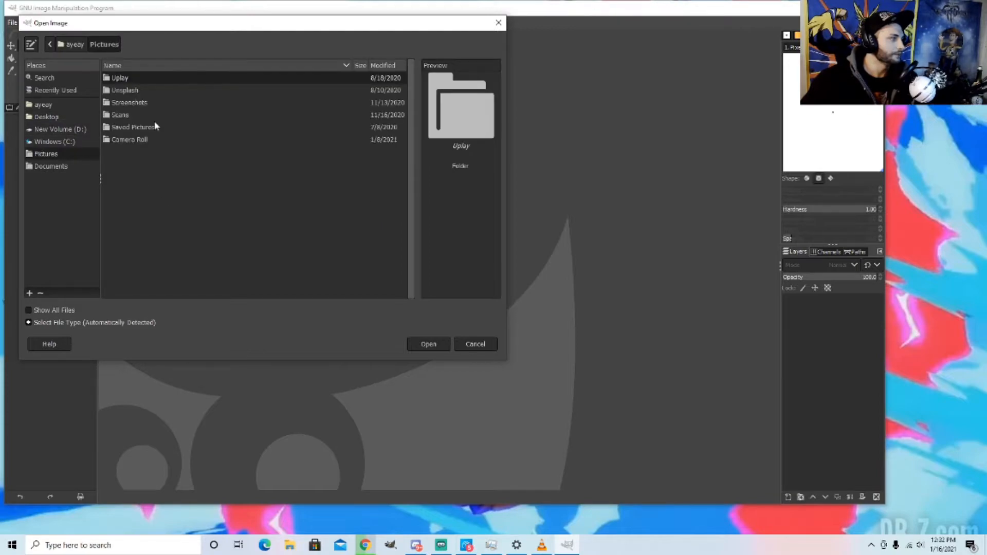
double_click(137, 141)
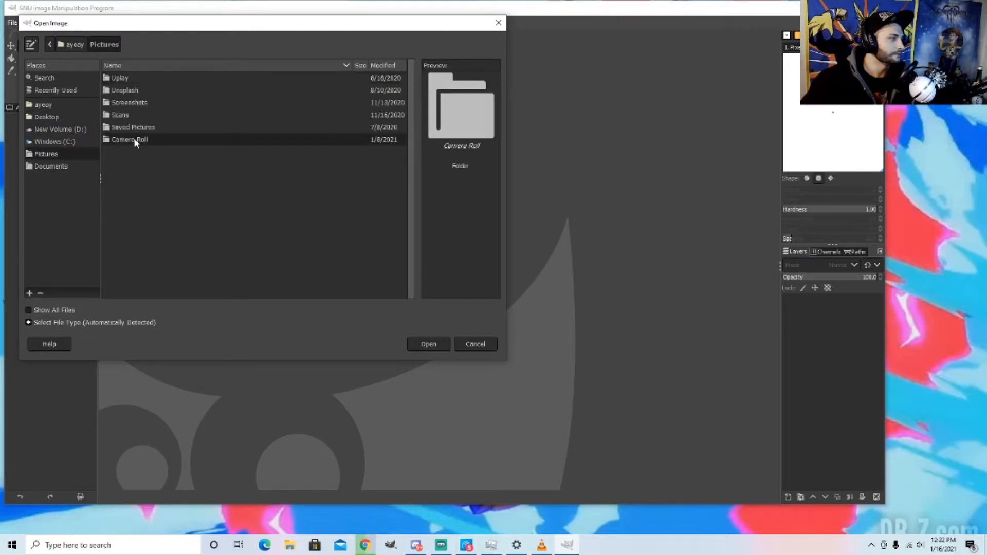
- Look through the Camera Roll files and preview several of the webcam photos
scroll(231, 196, "down", 5)
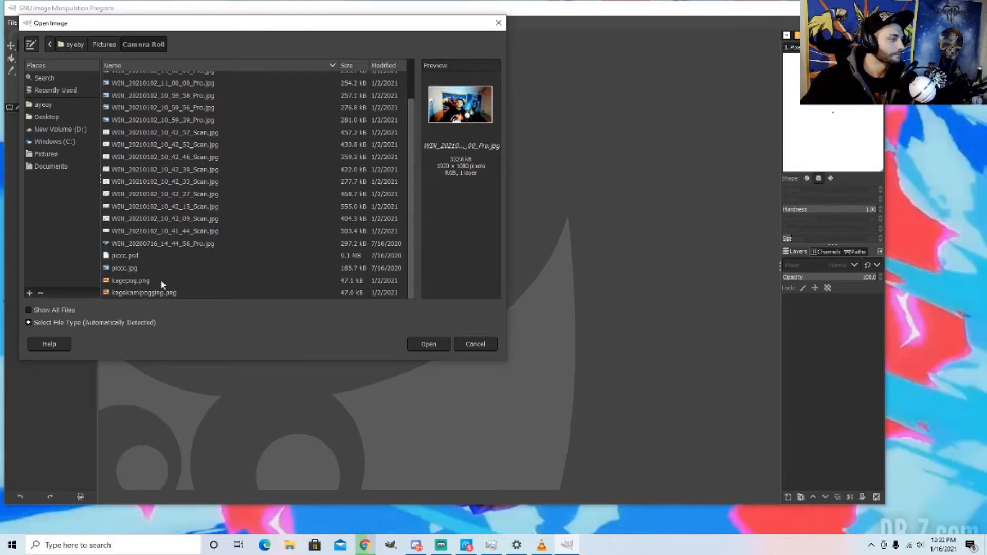
scroll(161, 282, "up", 2)
left_click(194, 91)
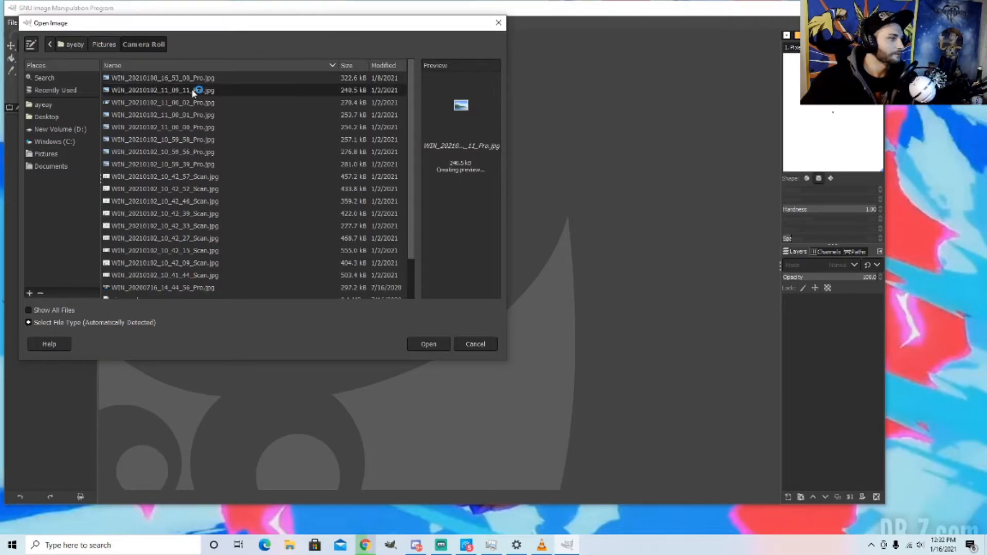
left_click(186, 78)
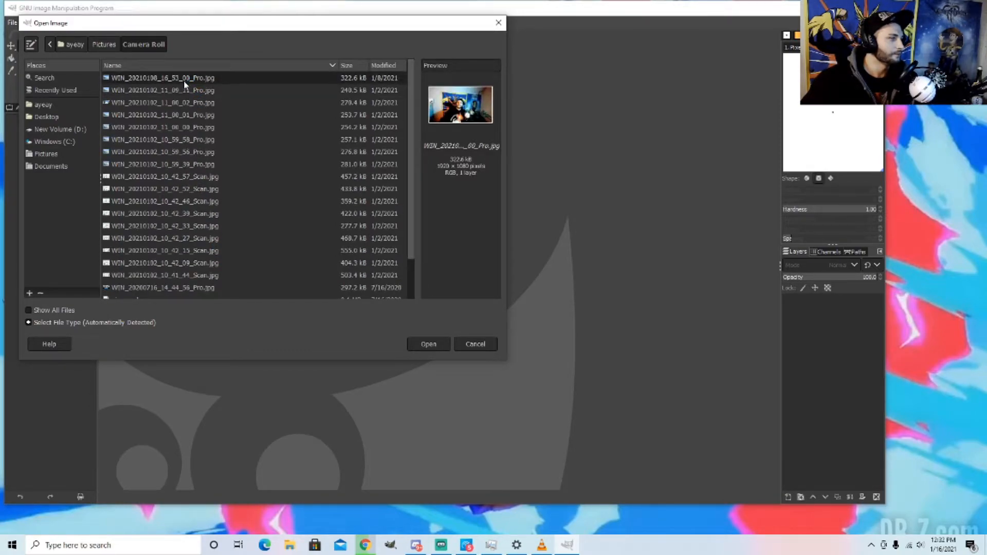
left_click(188, 101)
left_click(187, 90)
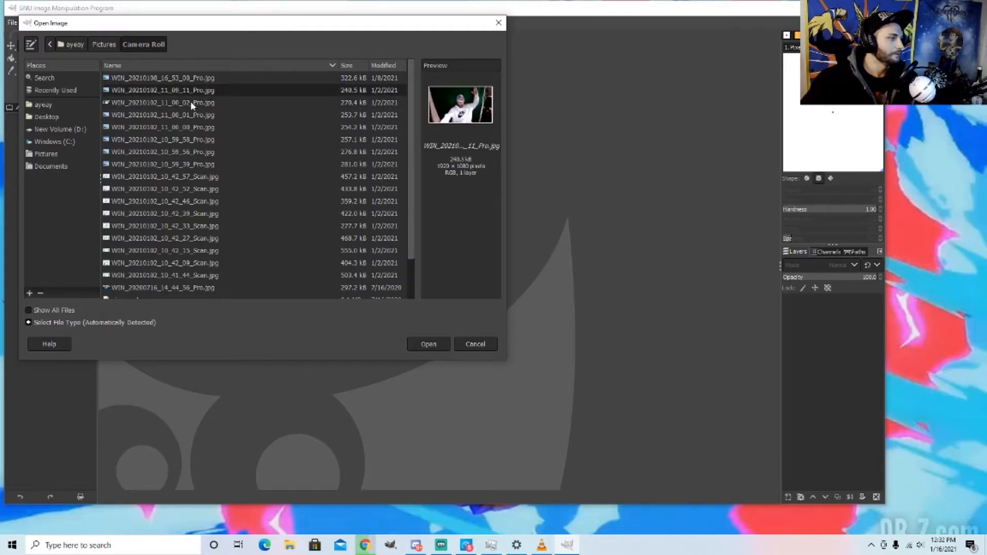
left_click(190, 114)
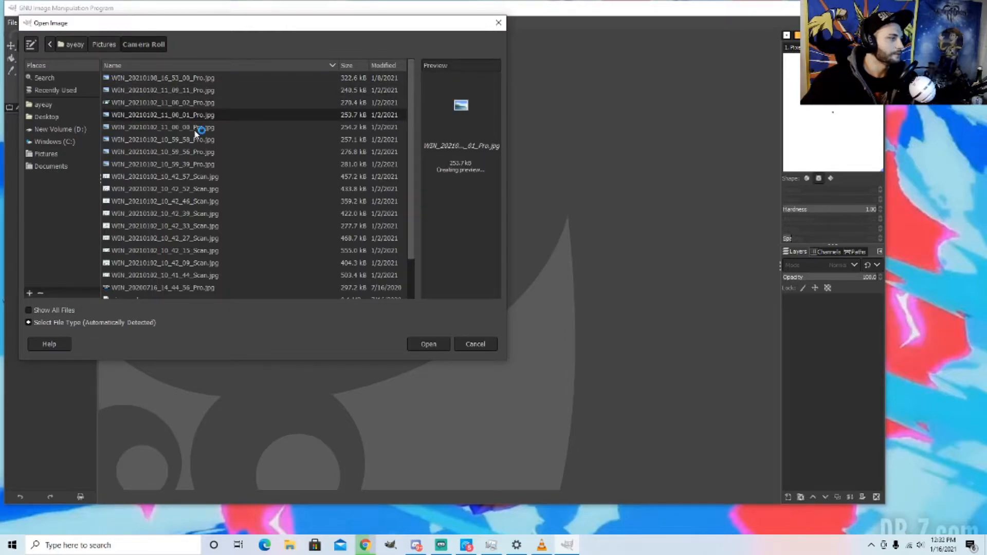
left_click(194, 128)
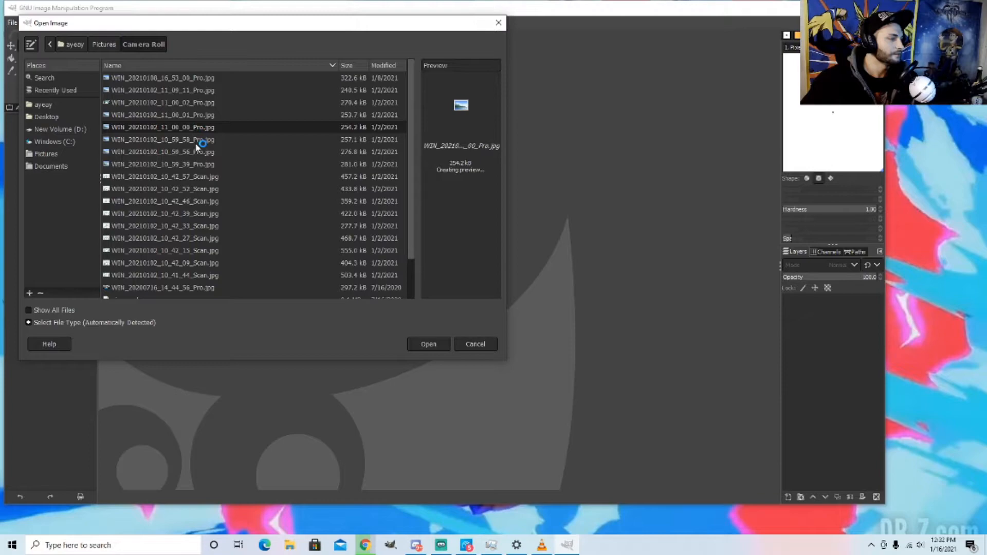
left_click(196, 145)
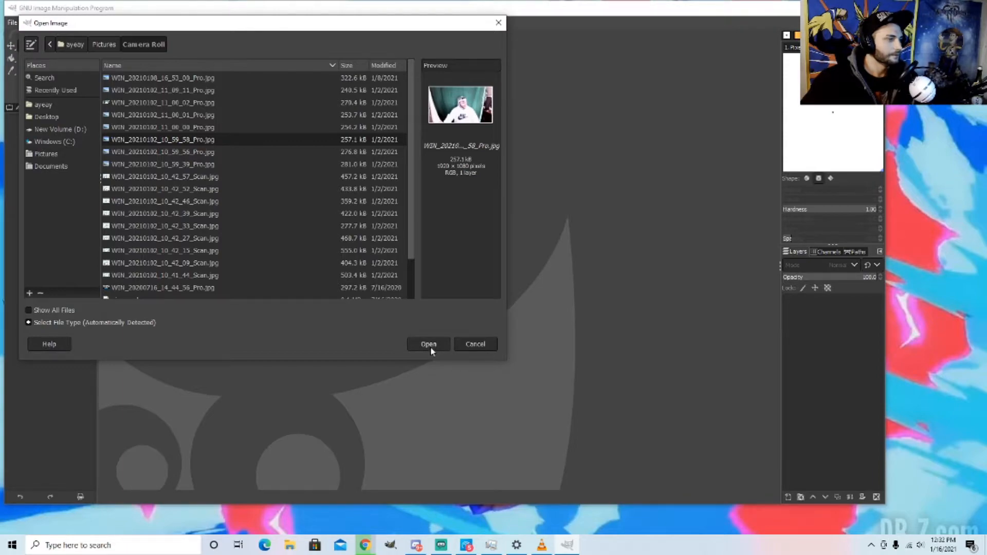
- Switch the Open Image dialog to the Downloads folder inside the user's home folder
left_click(60, 117)
left_click(76, 105)
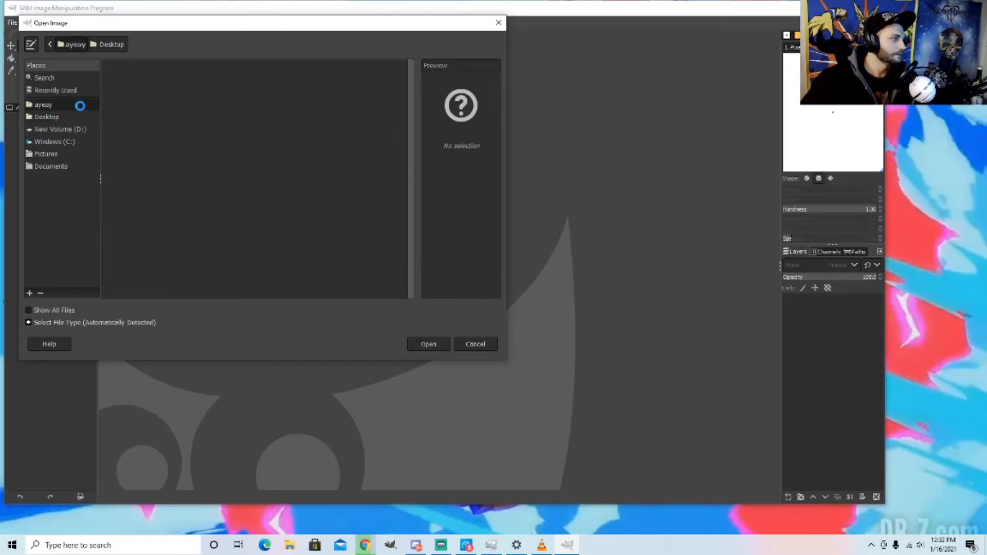
scroll(154, 121, "down", 5)
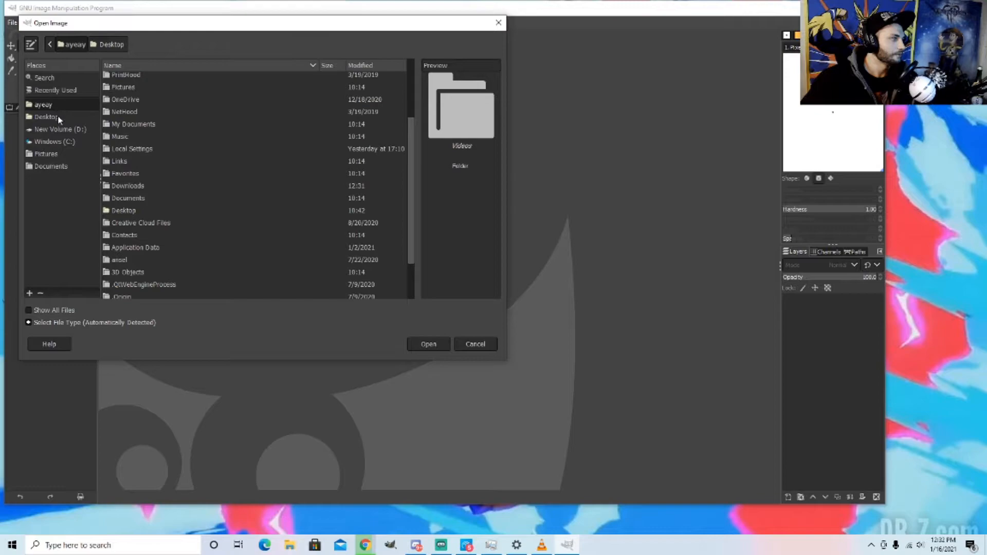
scroll(141, 136, "down", 3)
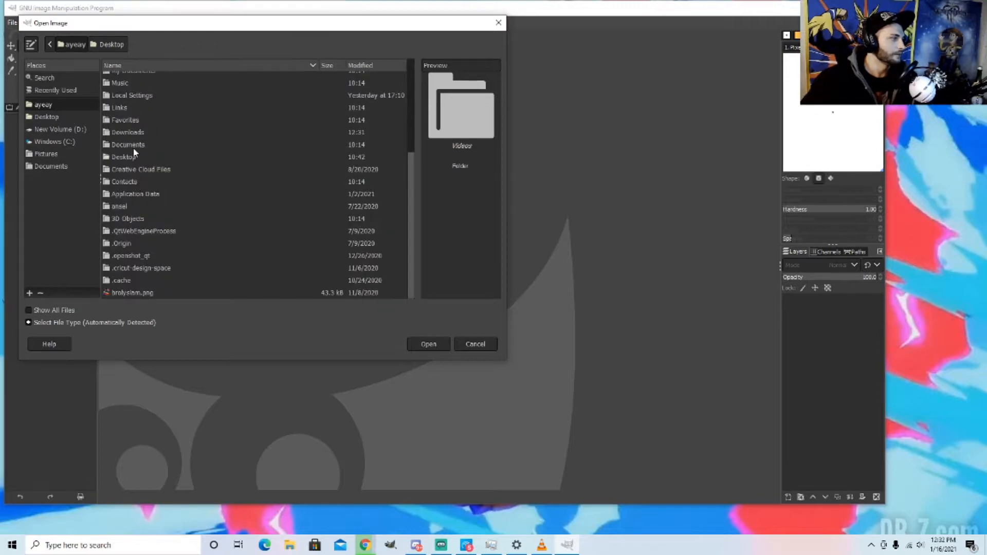
double_click(135, 133)
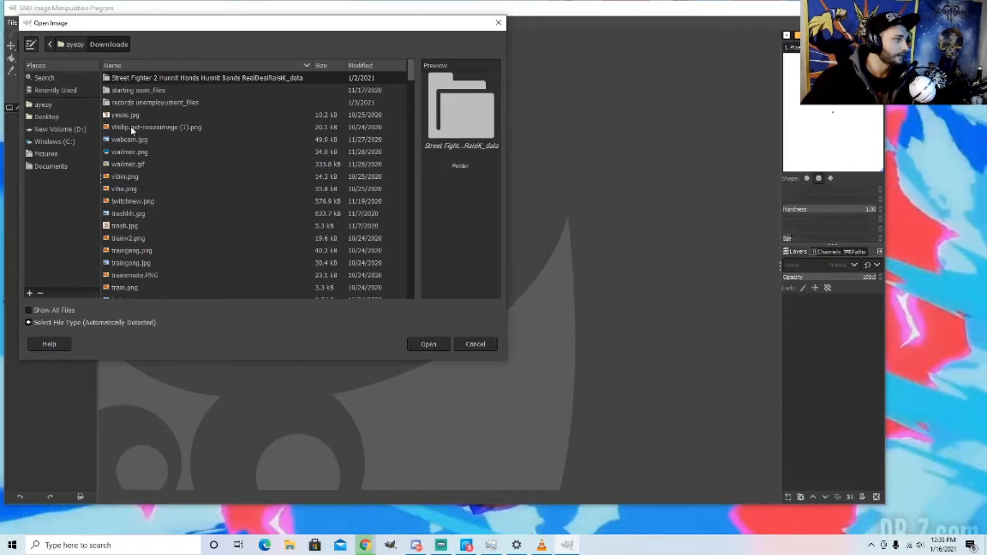
- Find Pidgey.png in the Downloads folder and open it
scroll(155, 133, "down", 3)
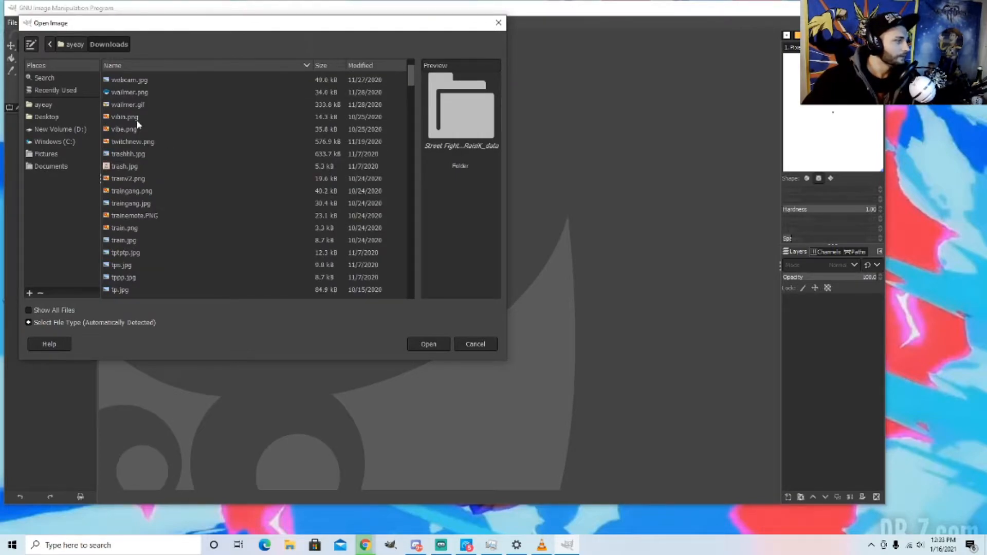
scroll(137, 155, "down", 10)
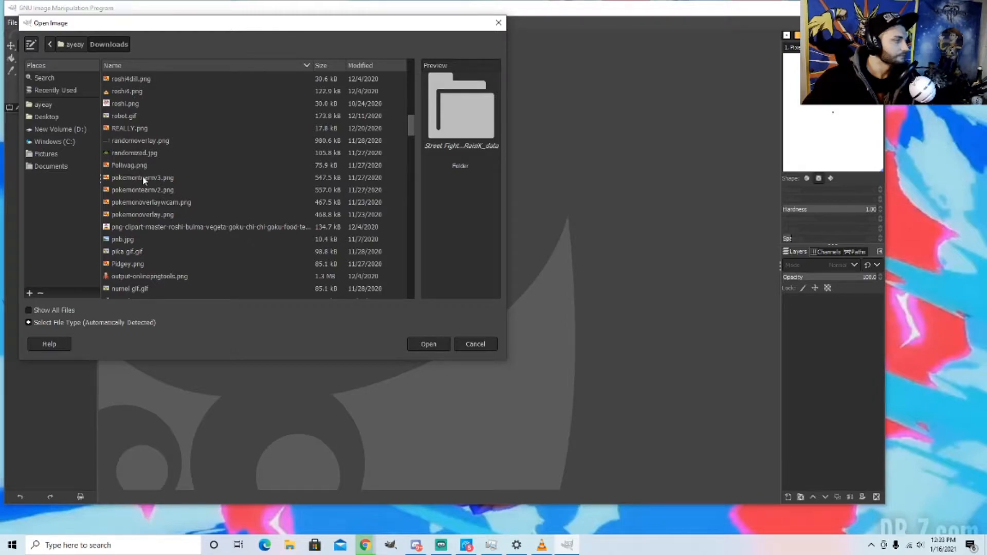
scroll(143, 180, "down", 2)
scroll(141, 186, "down", 2)
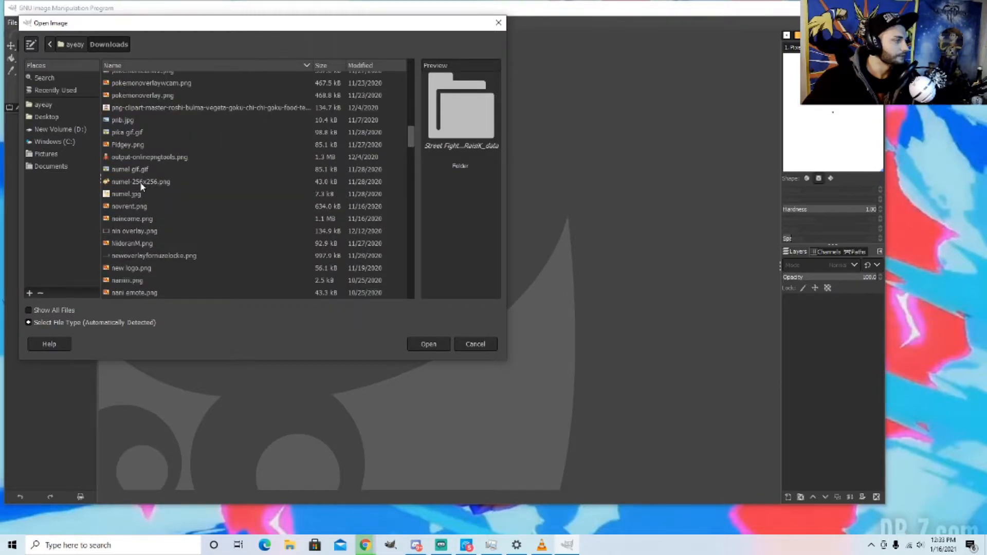
left_click(134, 146)
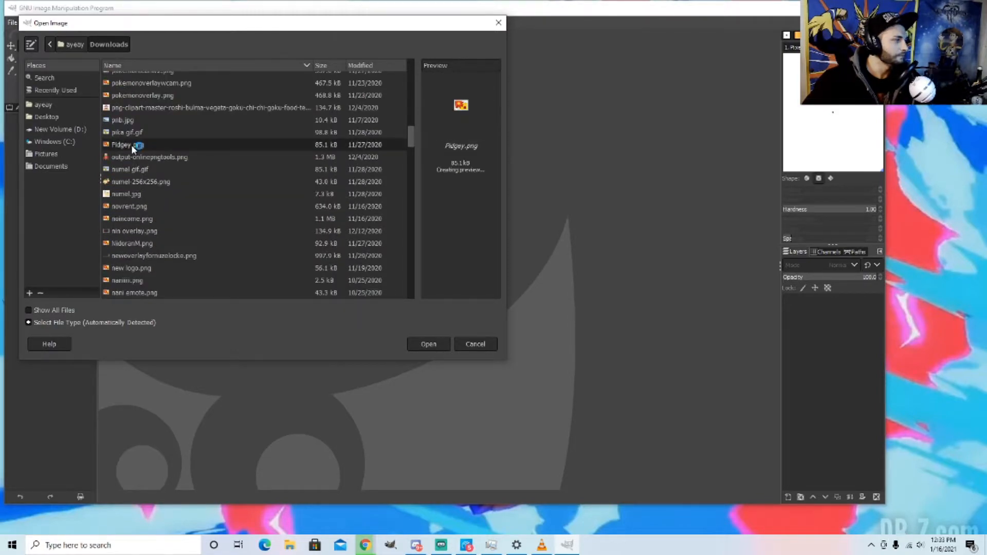
left_click(427, 344)
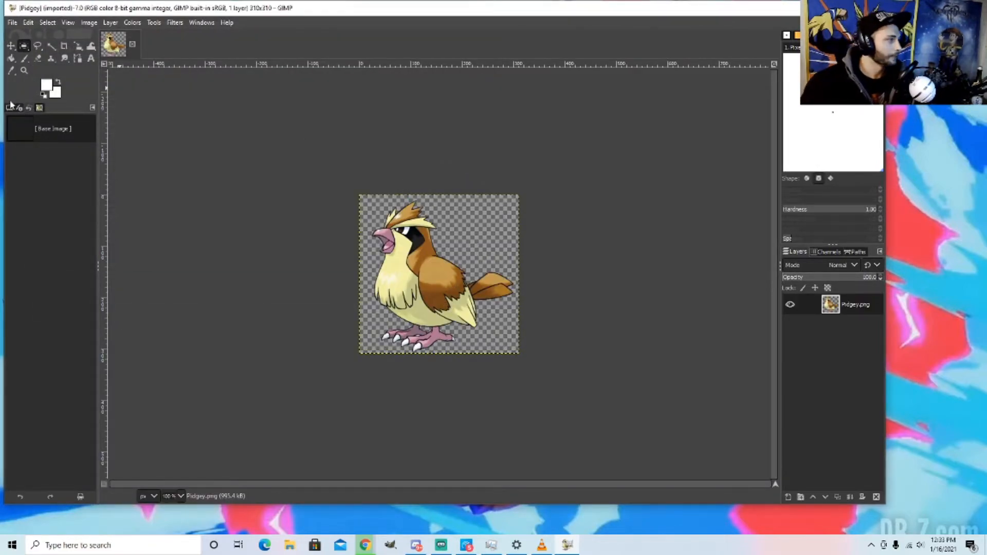
- Trace a closed Free Select outline around the whole Pidgey and cut the selected bird out of its layer
left_click(24, 71)
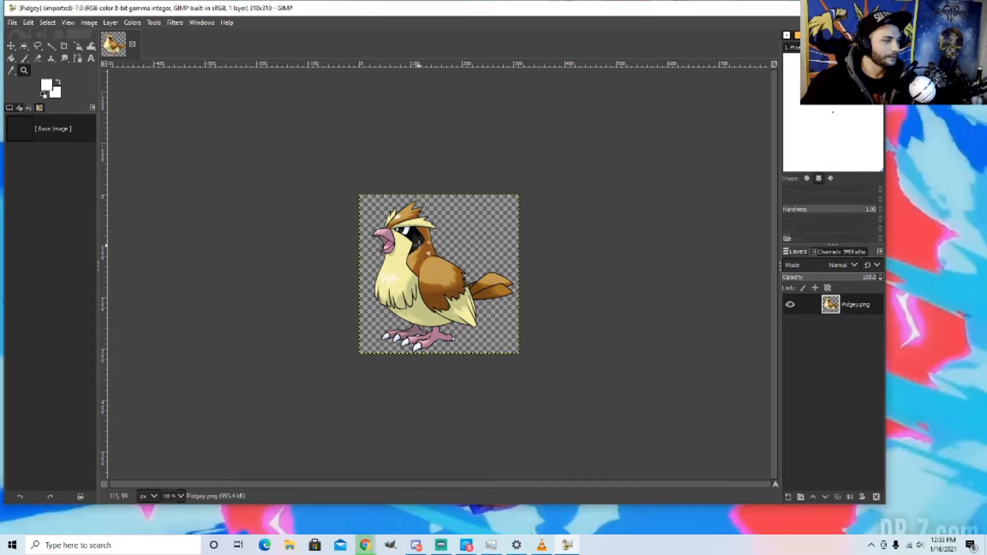
left_click(418, 246)
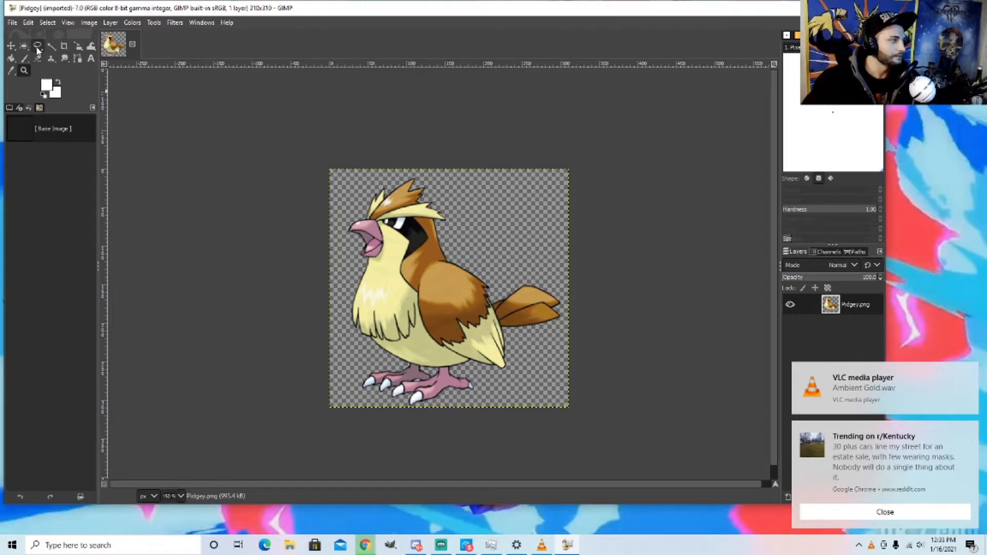
left_click(38, 47)
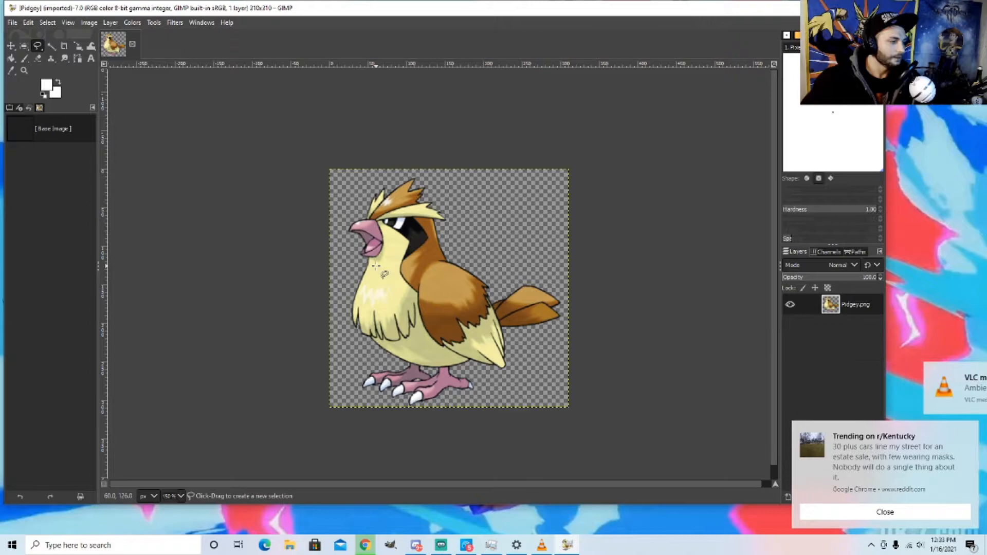
left_click(357, 290)
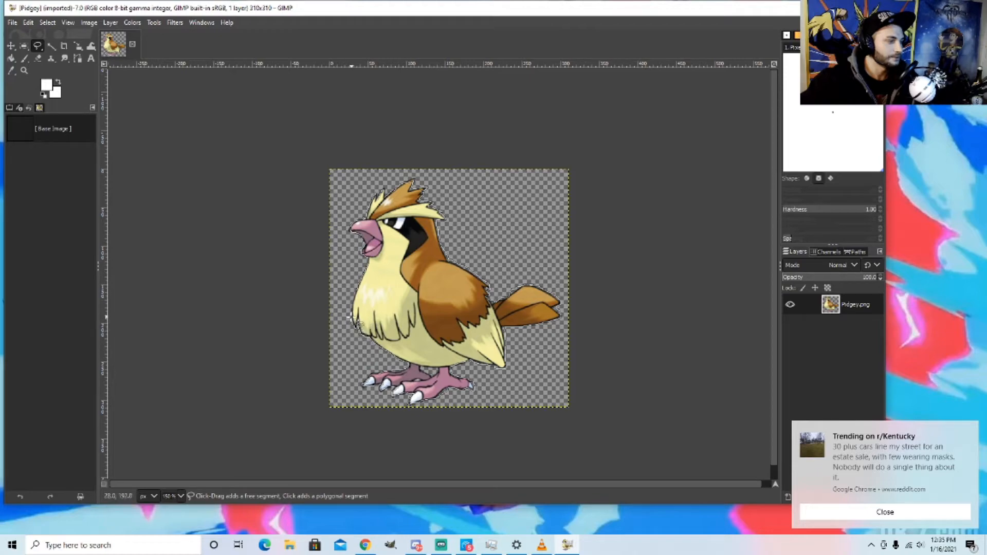
double_click(357, 290)
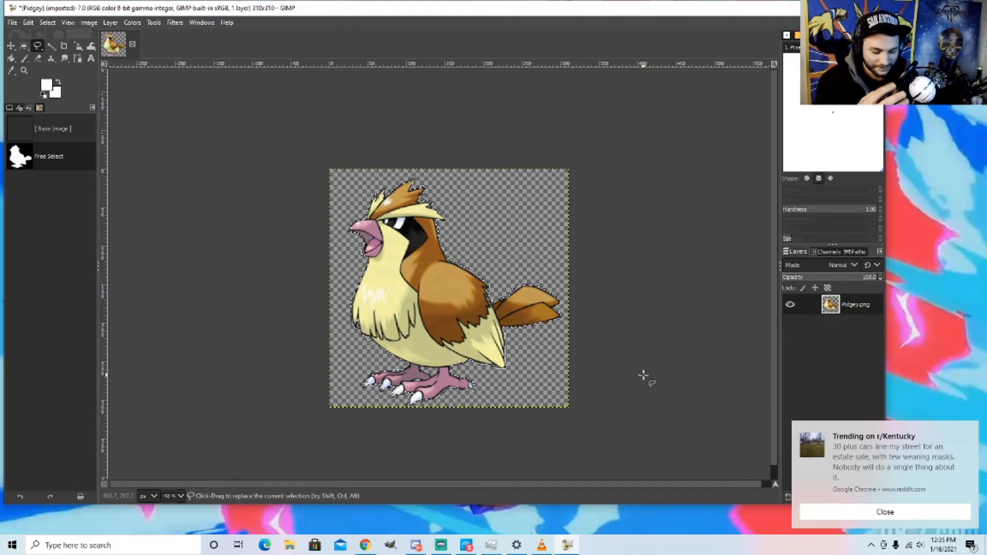
key("ctrl+x")
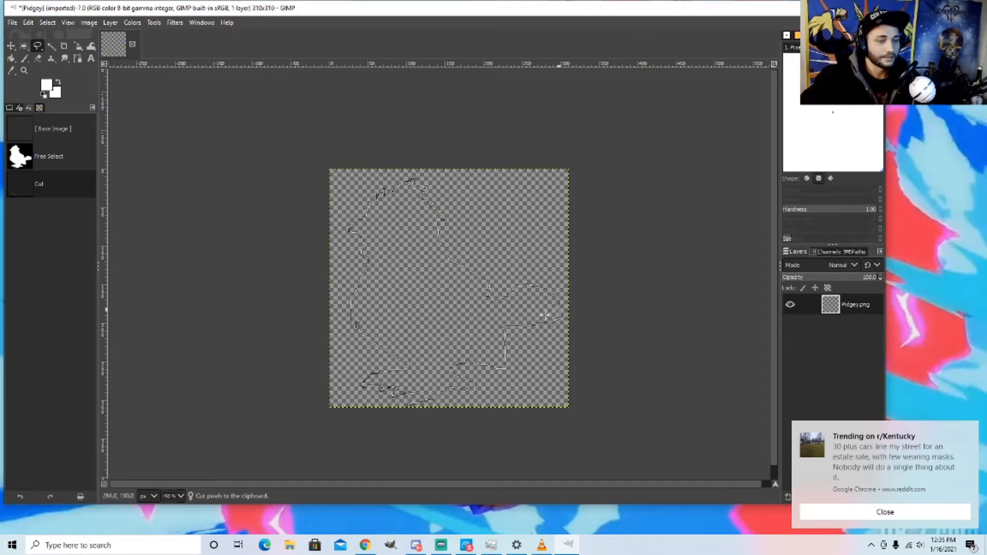
- Paste the cut Pidgey back into the image and convert the floating selection to a new layer
key("ctrl+v")
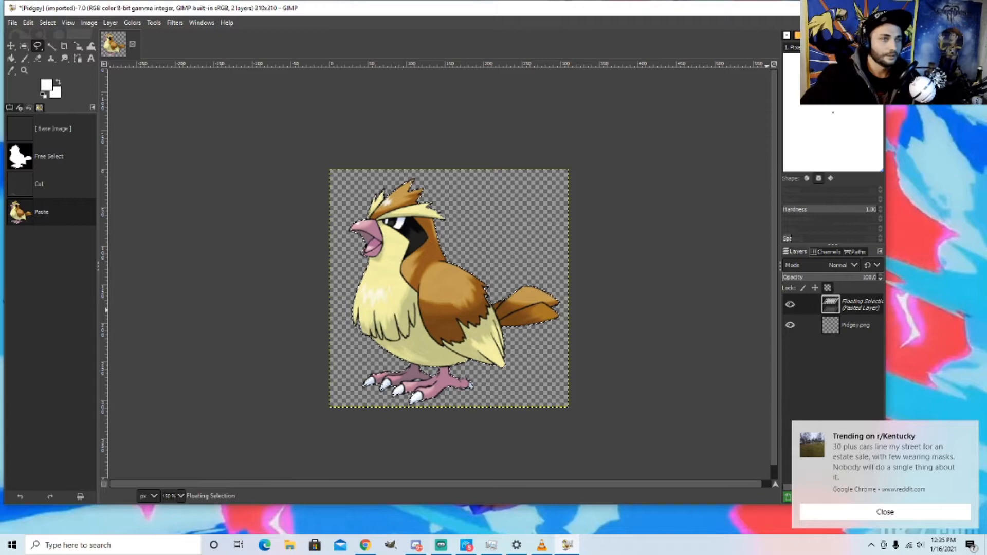
left_click(851, 8)
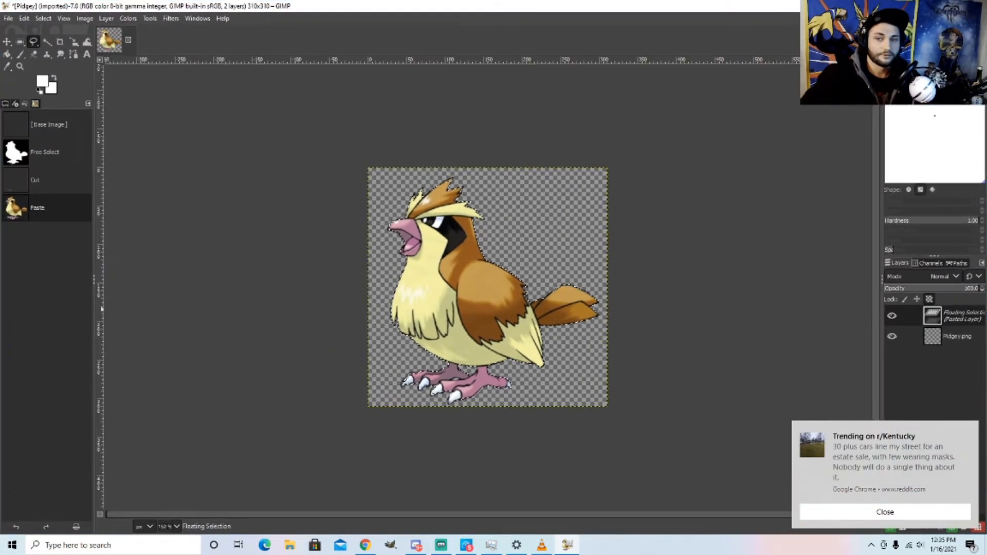
right_click(959, 321)
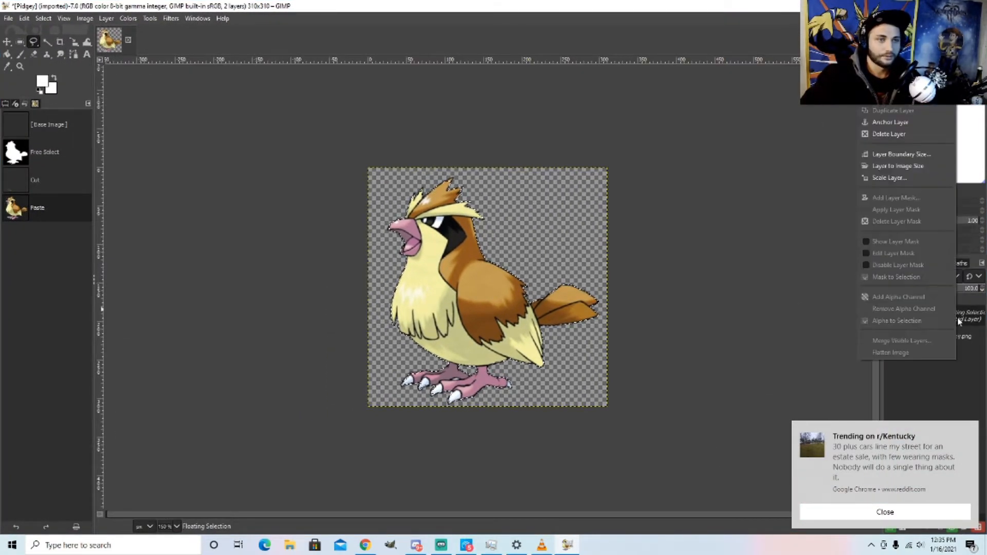
left_click(922, 506)
right_click(952, 363)
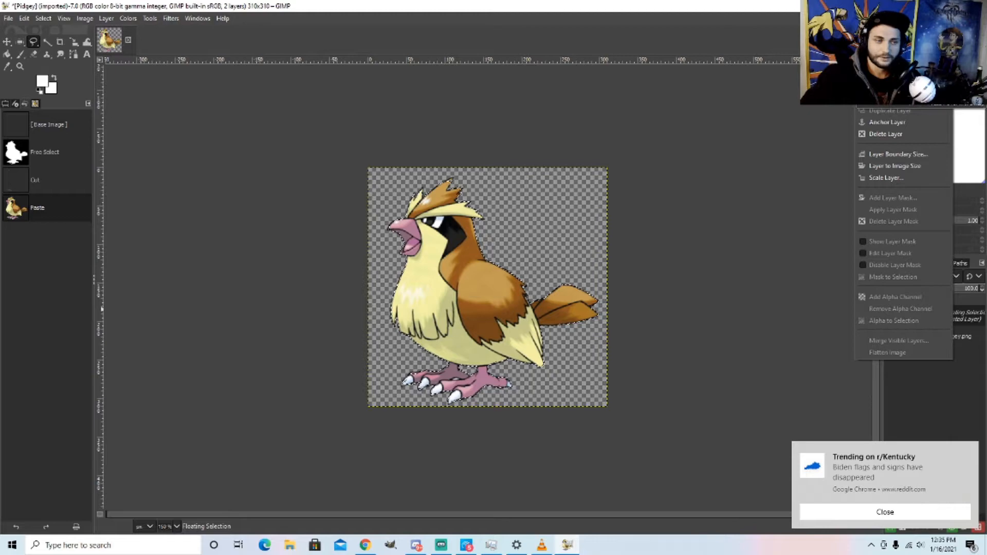
left_click(895, 76)
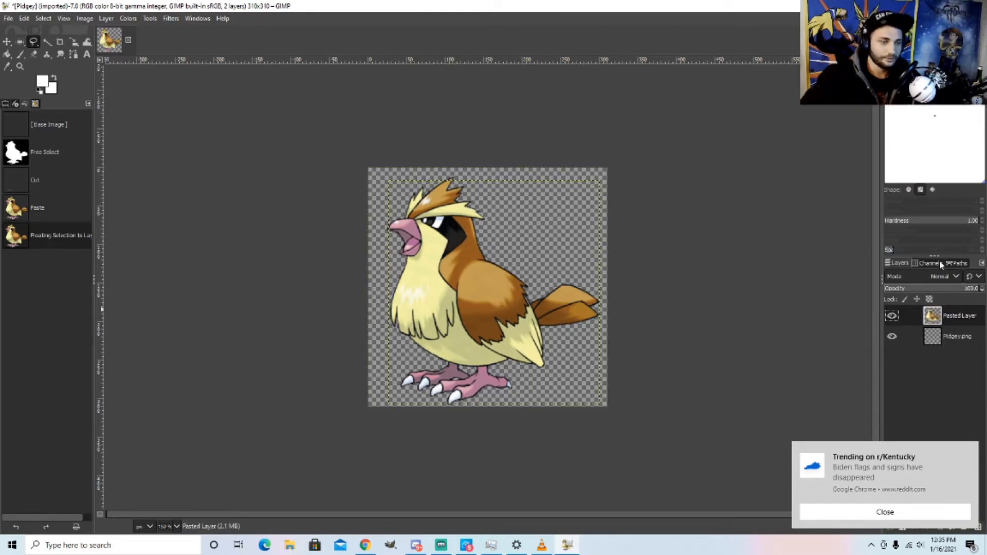
- Hide the original Pidgey.png layer beneath the pasted one
left_click(893, 338)
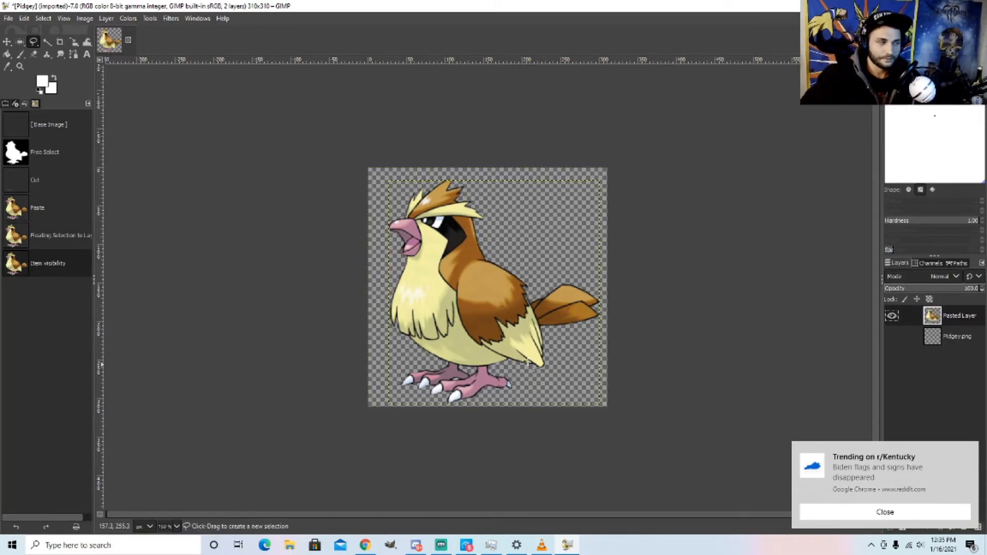
left_click(897, 338)
left_click(893, 338)
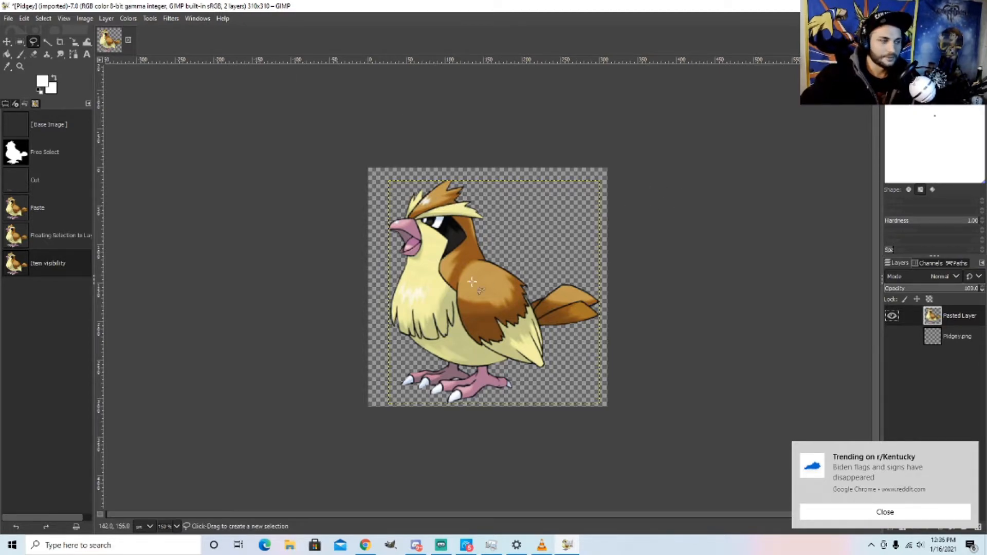
- Switch to Chrome, go to google.com, search for "font generator" and open font-generator.com
left_click(365, 546)
left_click(150, 29)
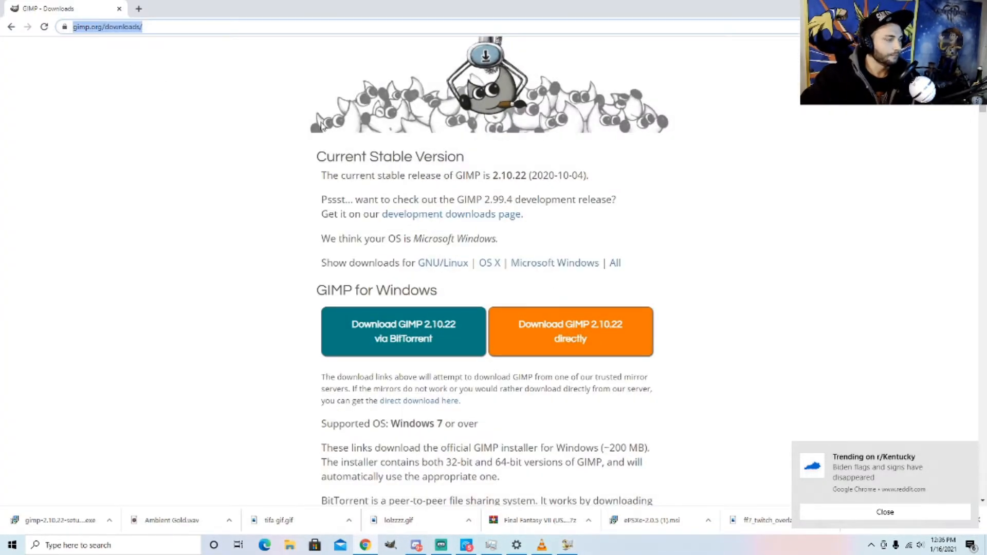
type("google.com")
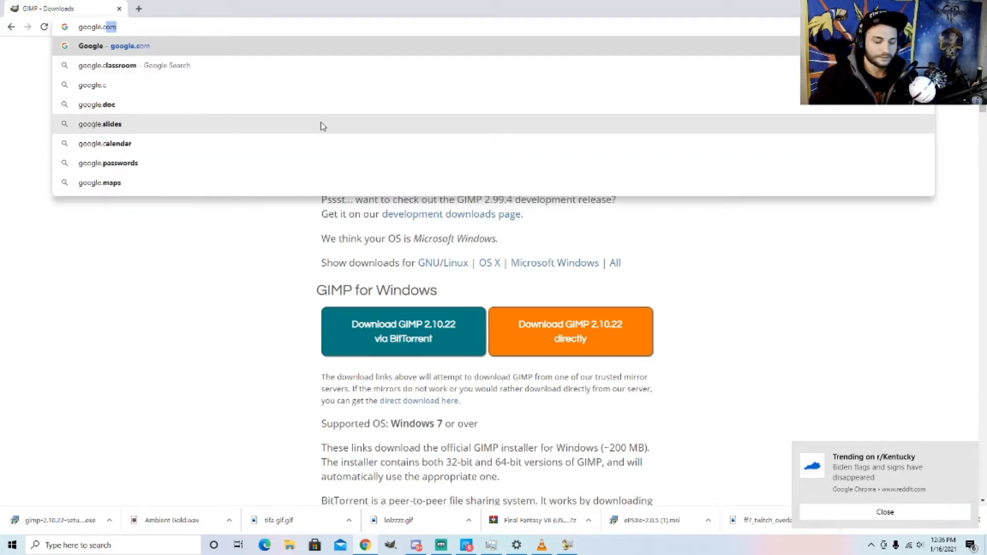
key("Return")
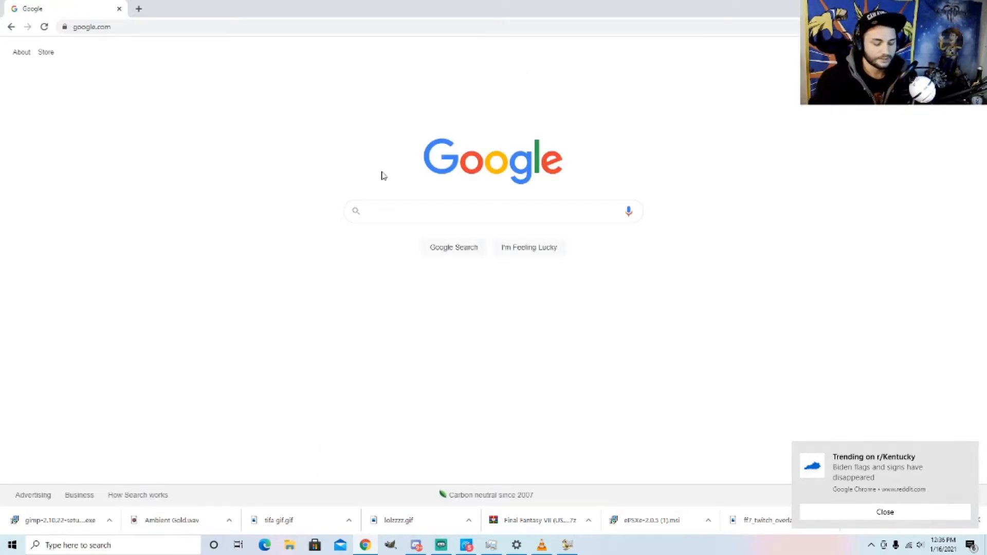
type("font gen")
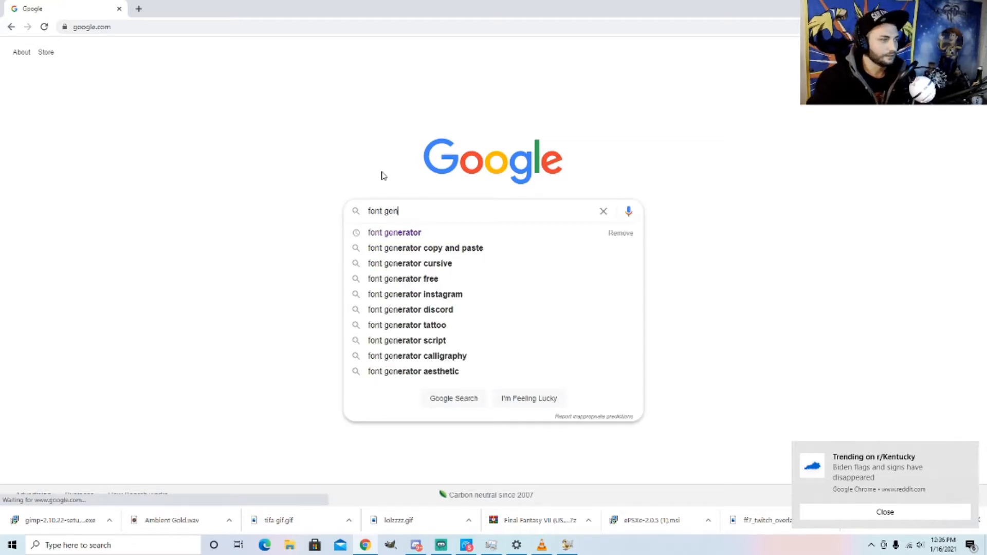
left_click(437, 236)
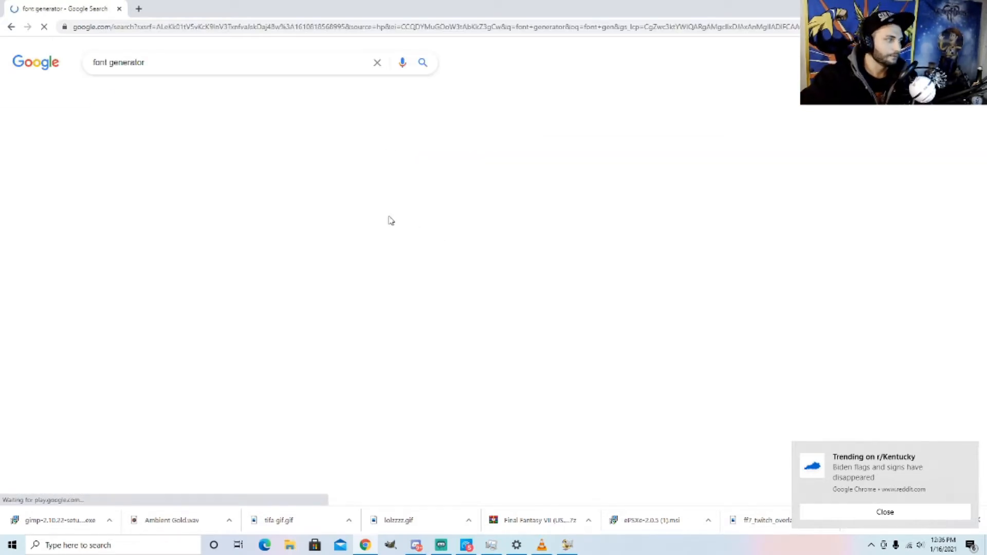
scroll(187, 203, "down", 1)
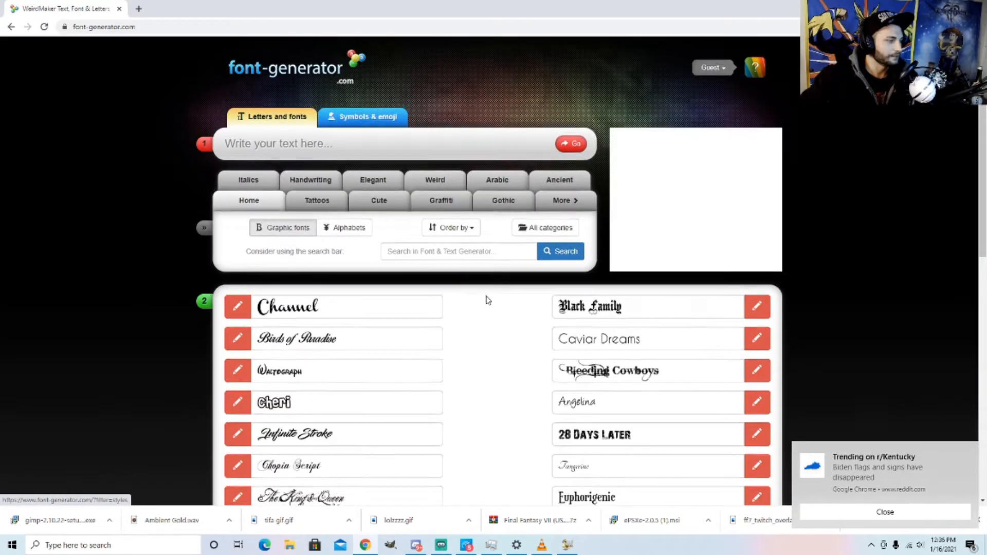
- Browse the graphic fonts on the home page and open the Komika Title font
scroll(341, 178, "down", 3)
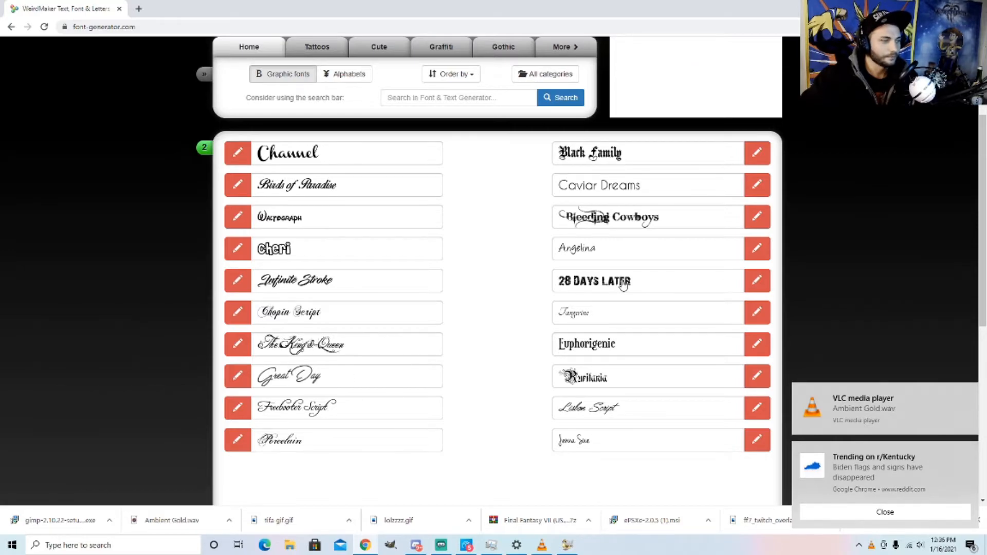
scroll(669, 309, "down", 2)
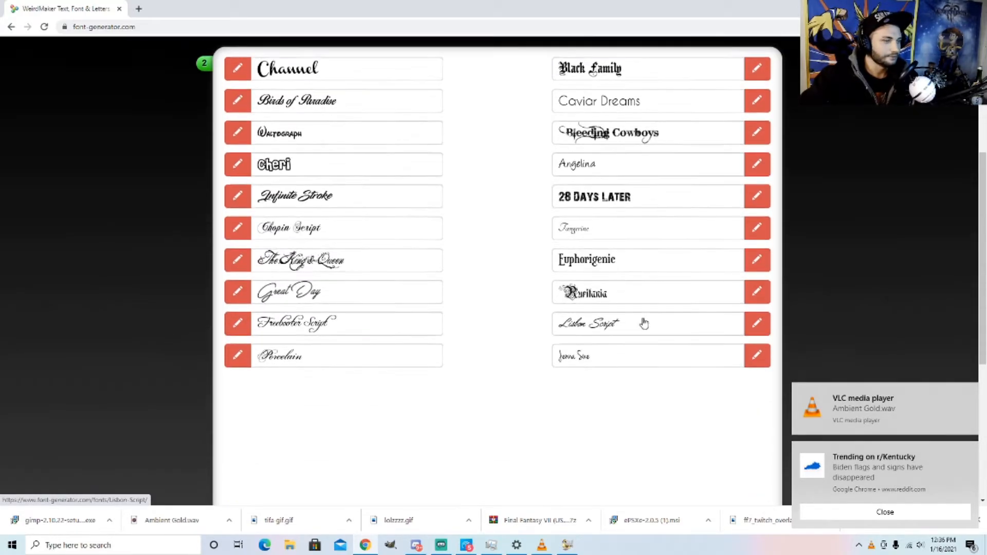
scroll(339, 213, "up", 4)
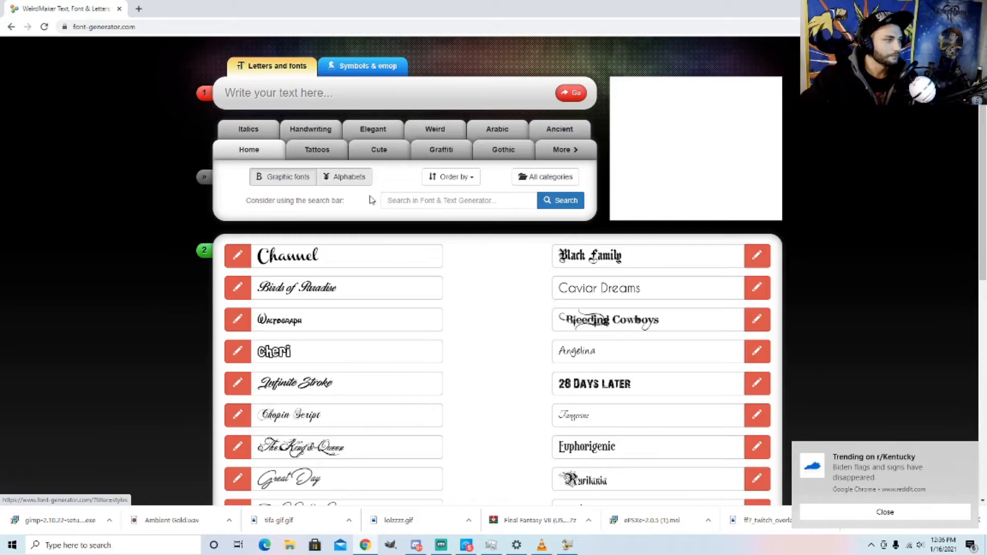
scroll(399, 227, "down", 9)
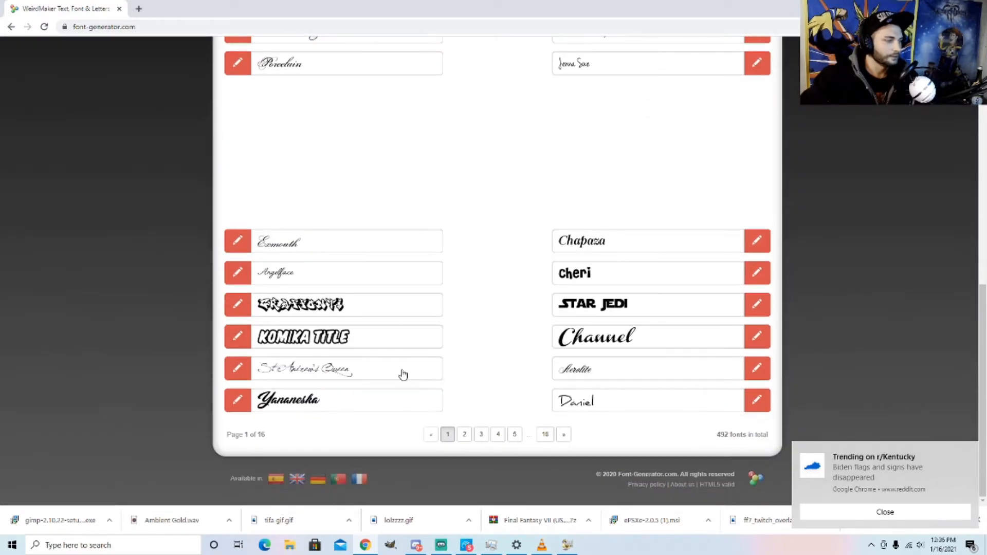
left_click(334, 344)
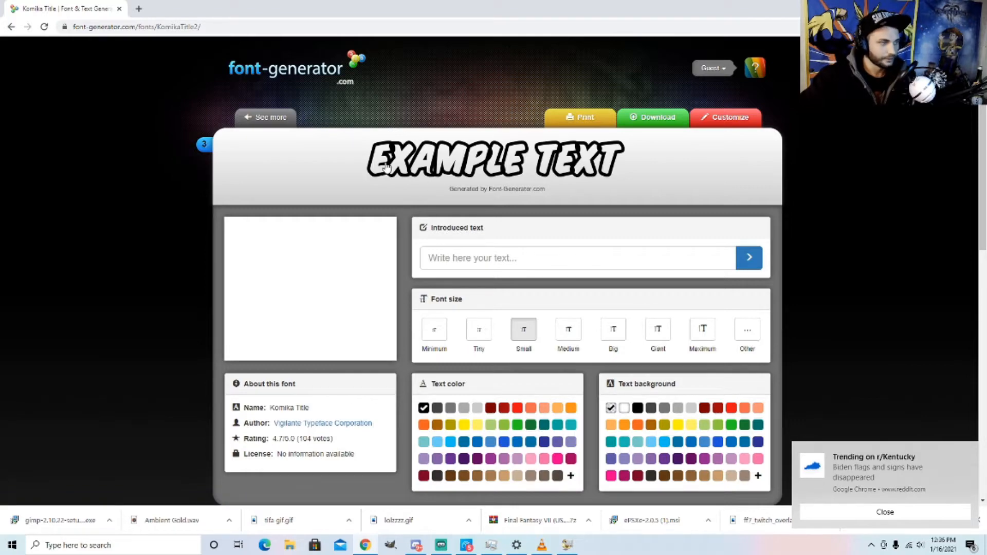
- Generate the text "OOF!" in the Komika Title font
left_click(468, 257)
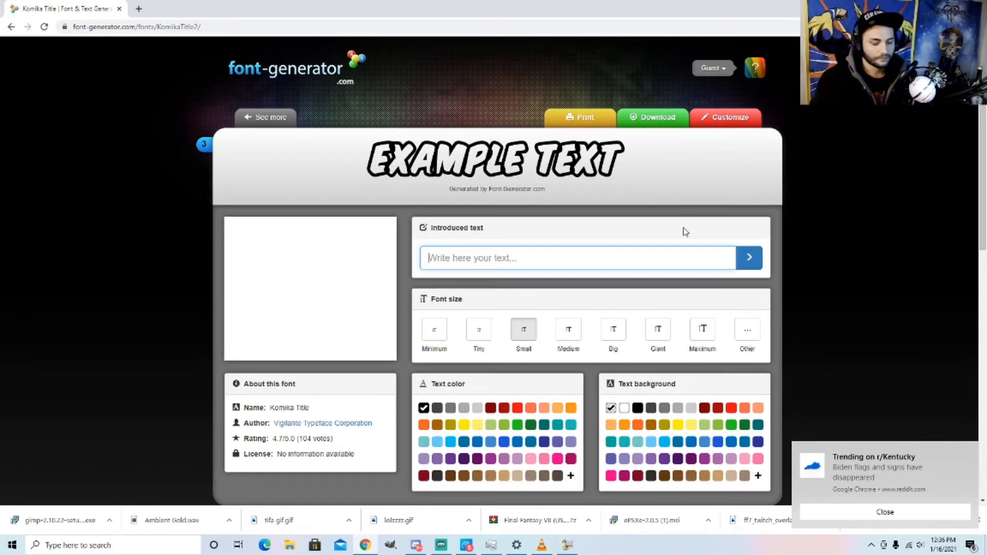
type("OOF!")
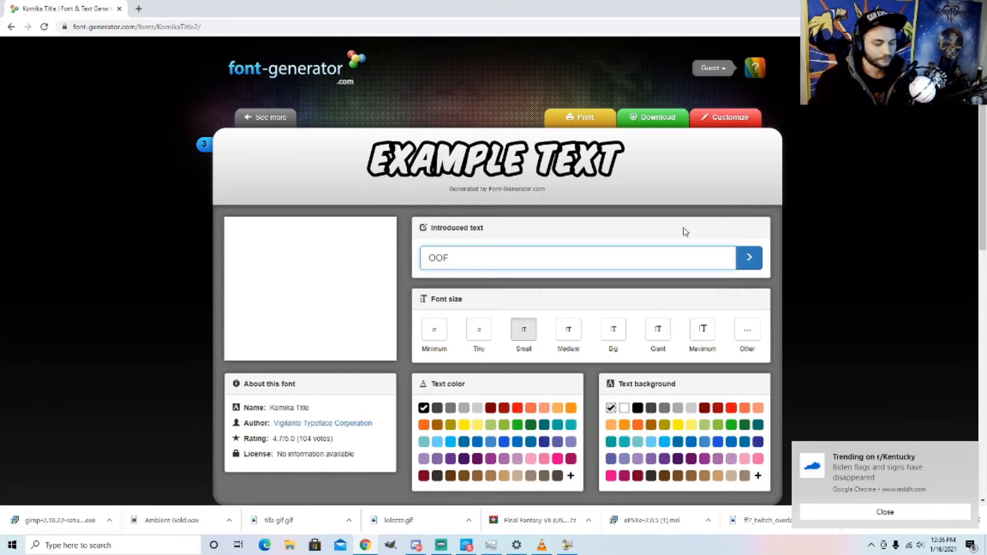
left_click(752, 260)
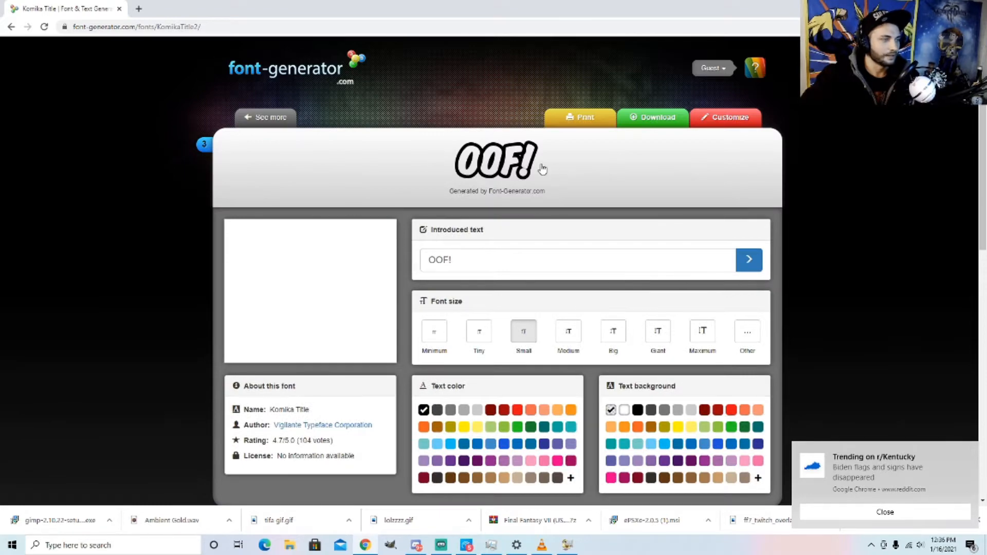
- Download the generated OOF! text image in PNG format
scroll(542, 169, "down", 1)
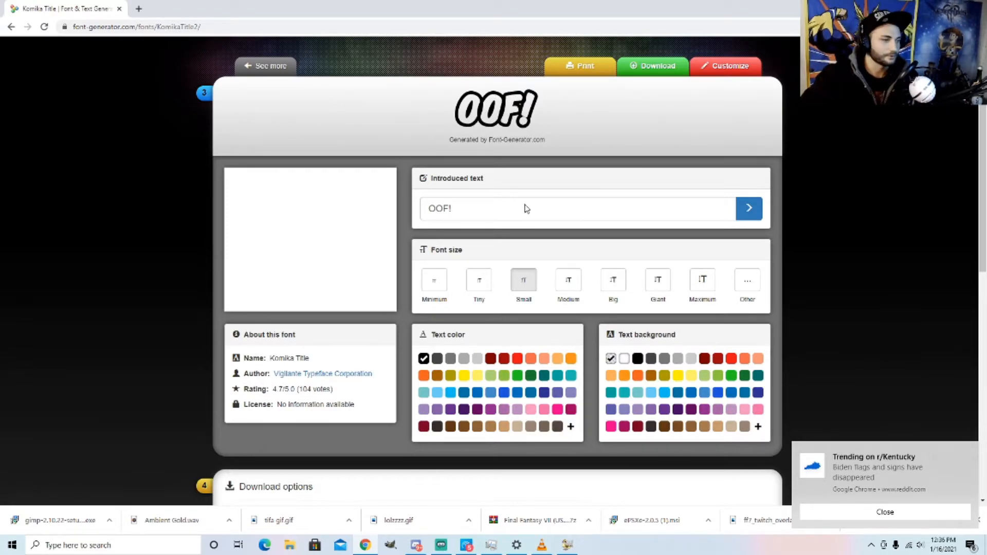
scroll(491, 155, "down", 3)
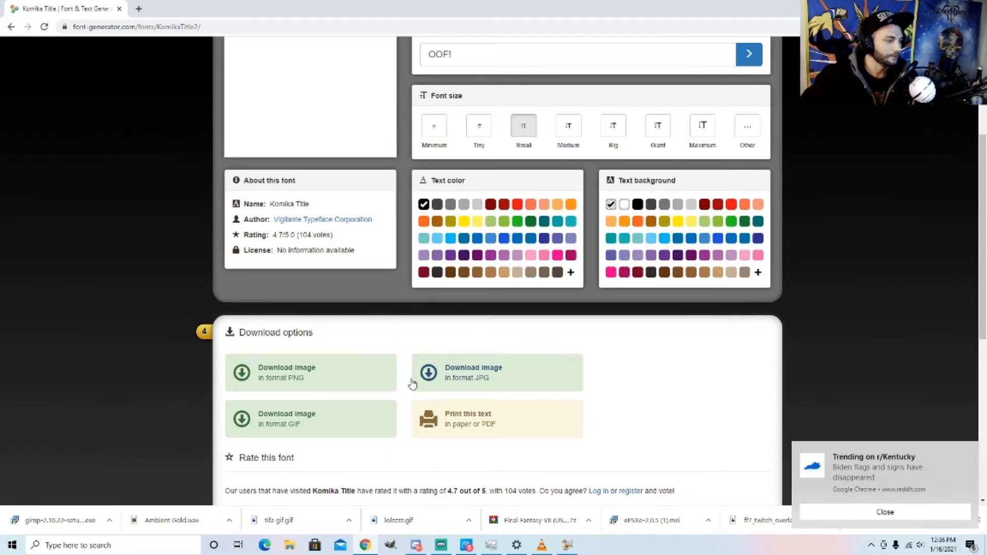
left_click(364, 377)
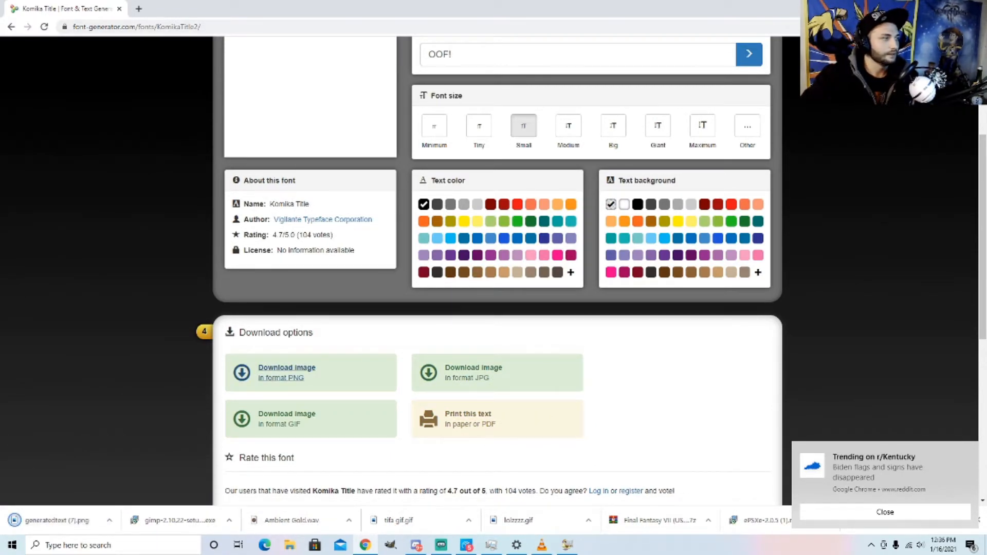
- Switch to GIMP, open generatedtext (7).png from the Downloads folder as a separate image, and close that image
key("alt+Tab")
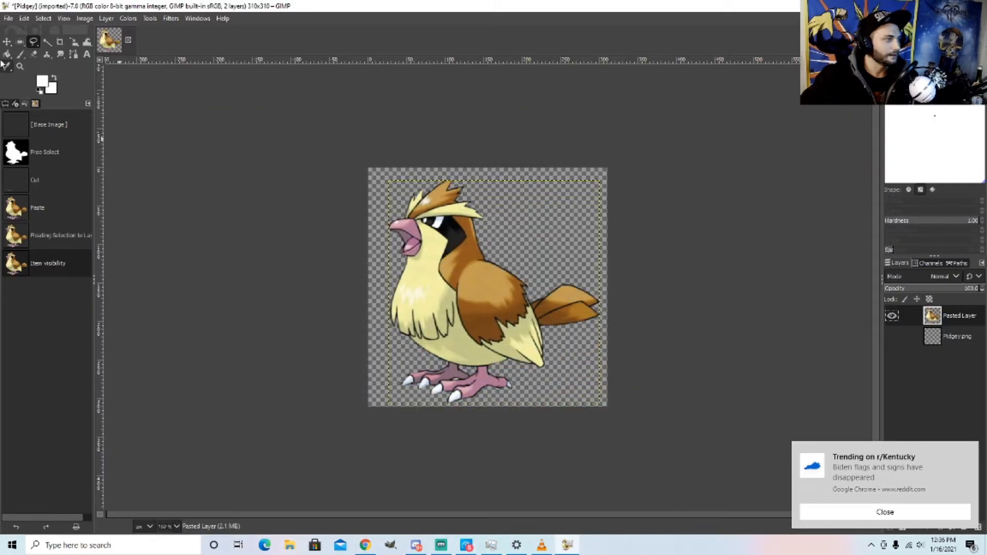
left_click(8, 18)
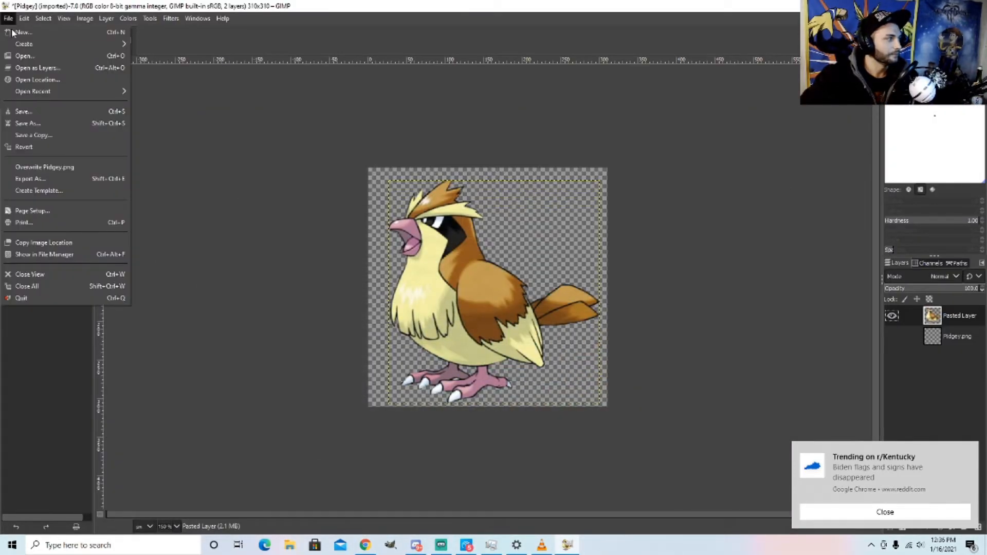
left_click(29, 57)
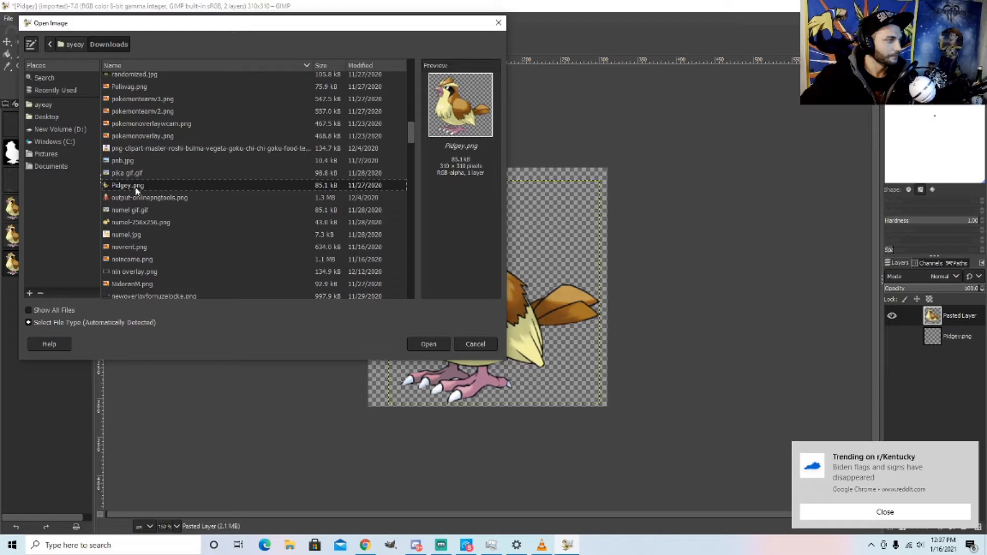
scroll(137, 190, "down", 6)
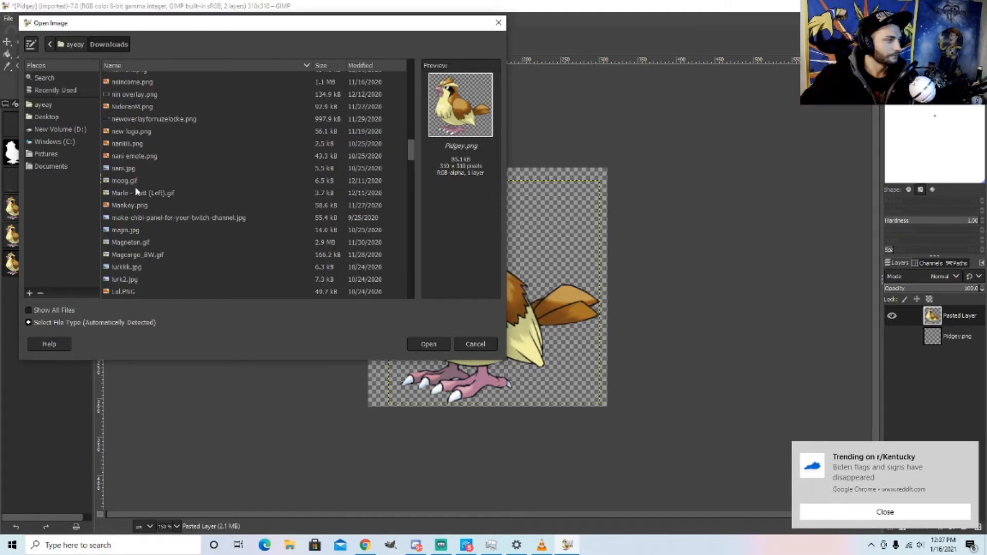
scroll(137, 191, "down", 12)
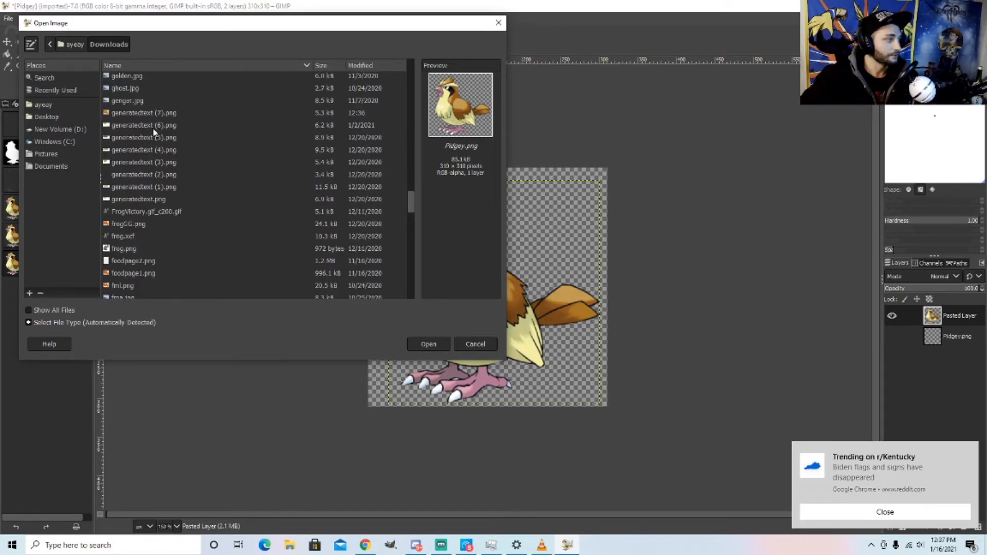
left_click(156, 112)
left_click(423, 344)
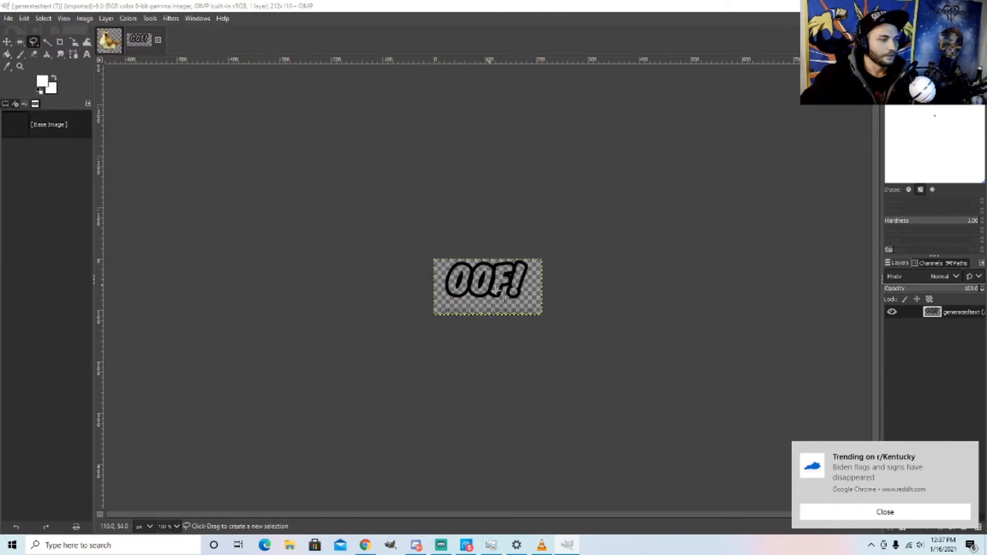
left_click(158, 39)
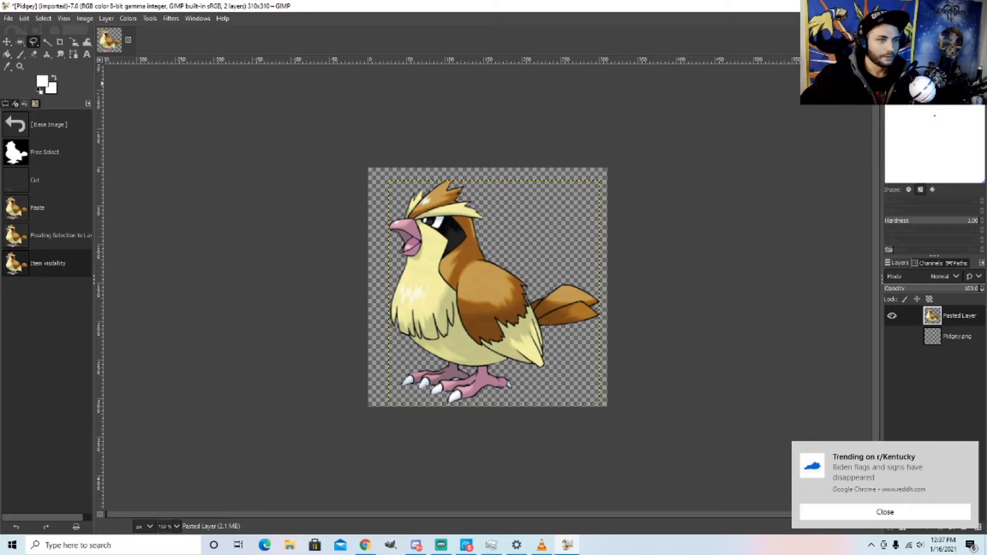
- Switch to Paint and open generatedtext (7) from the Downloads folder
key("super+d")
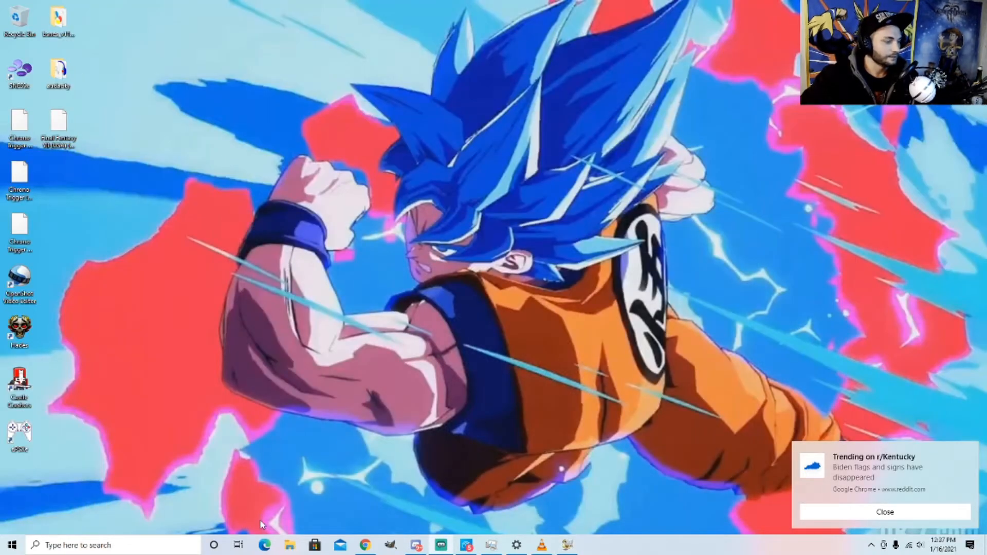
left_click(170, 544)
type("paint")
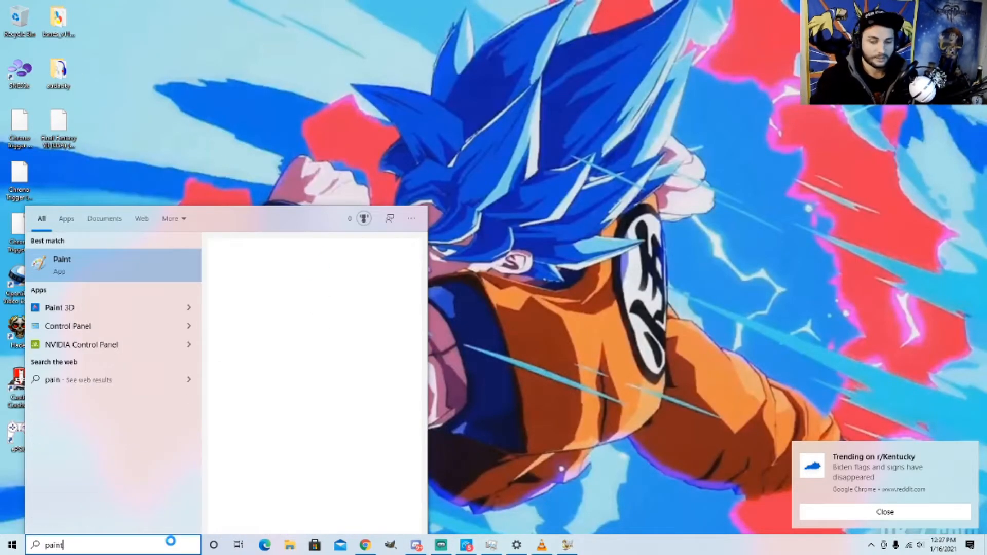
key("Return")
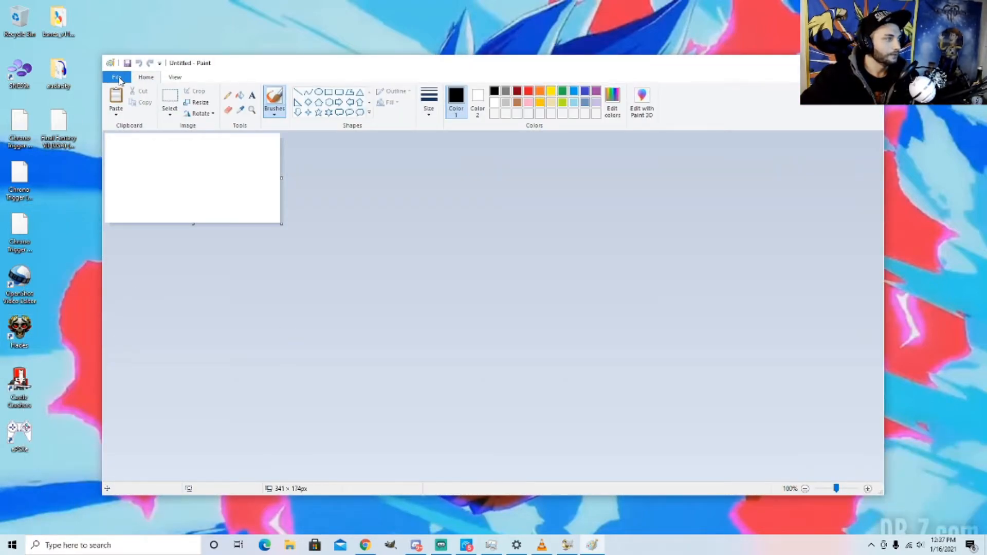
left_click(118, 78)
left_click(134, 118)
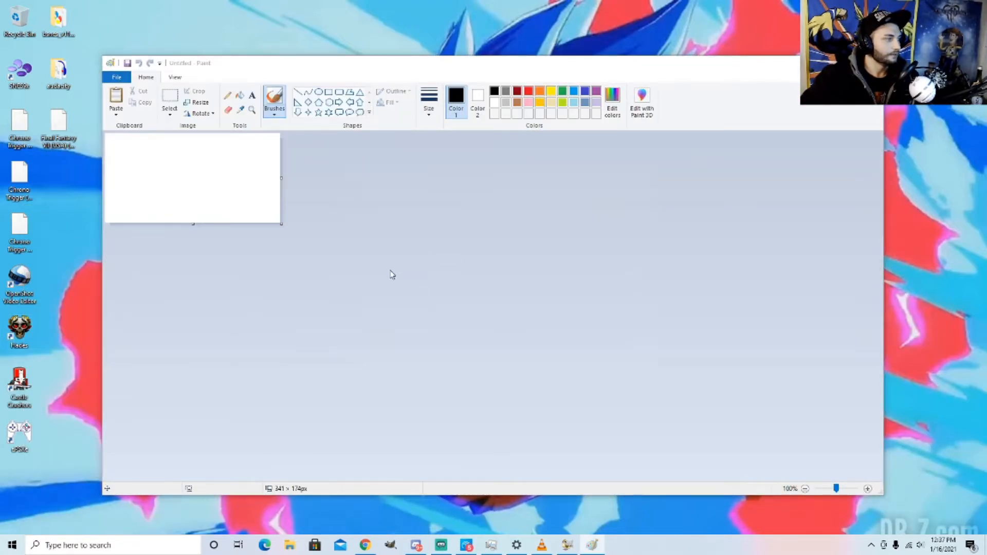
left_click(447, 235)
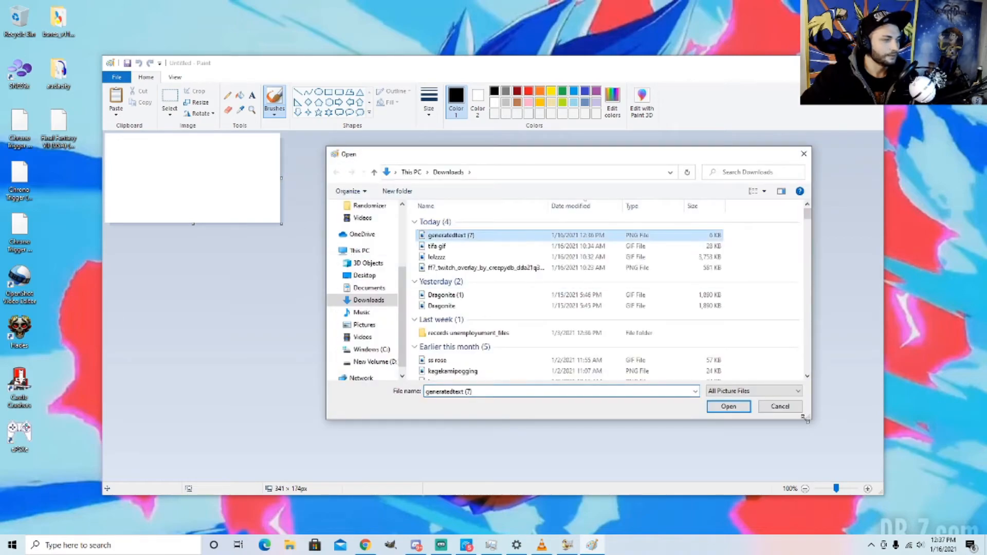
left_click(726, 406)
- Erase the "Generated by Font-Generator.com" line below the OOF! text
left_click_drag(215, 191, 269, 220)
left_click(228, 110)
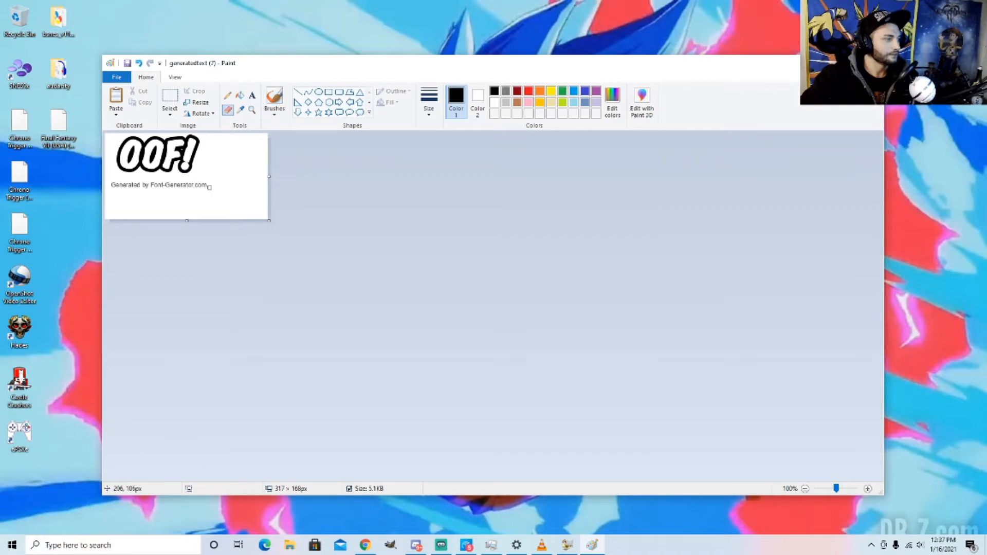
mouse_move(209, 187)
left_mouse_down()
mouse_move(109, 185)
mouse_move(155, 183)
left_mouse_up()
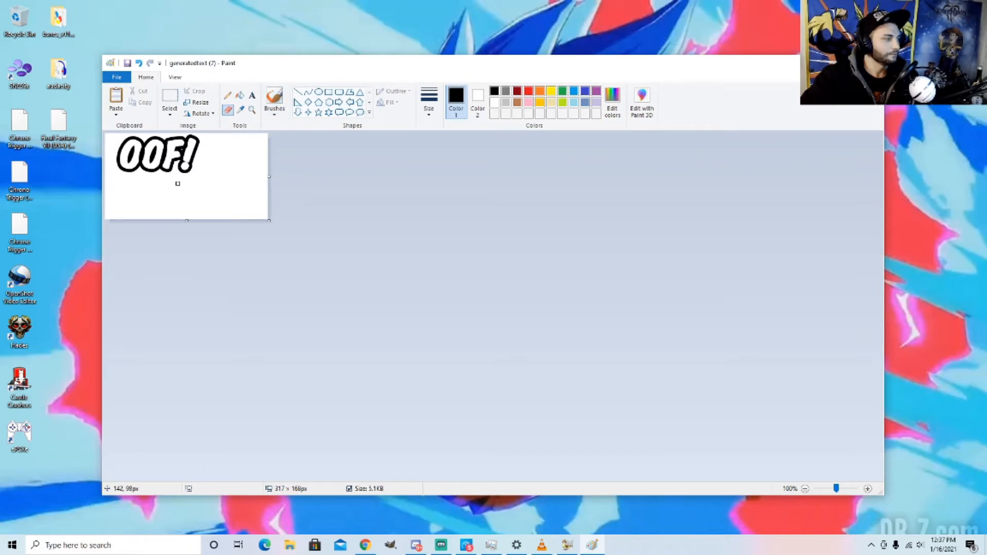
- Fill the letters and exclamation mark of OOF! with yellow and save the picture under its existing name
left_click(553, 93)
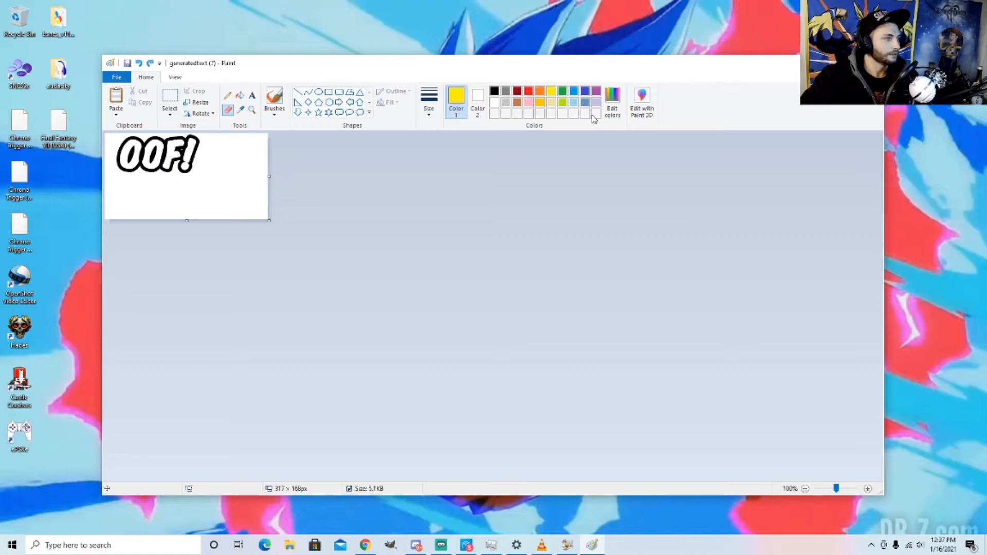
left_click(239, 95)
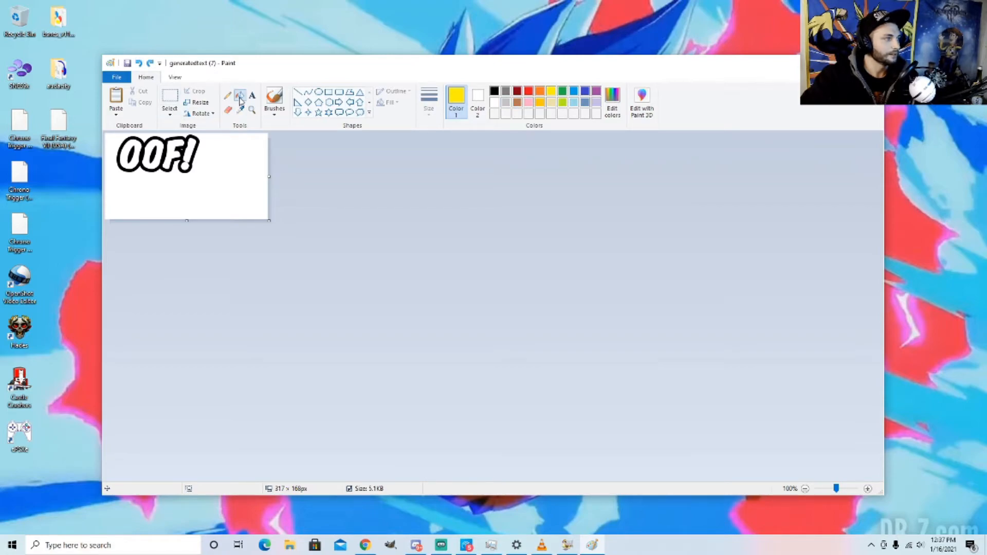
left_click(140, 148)
left_click(156, 150)
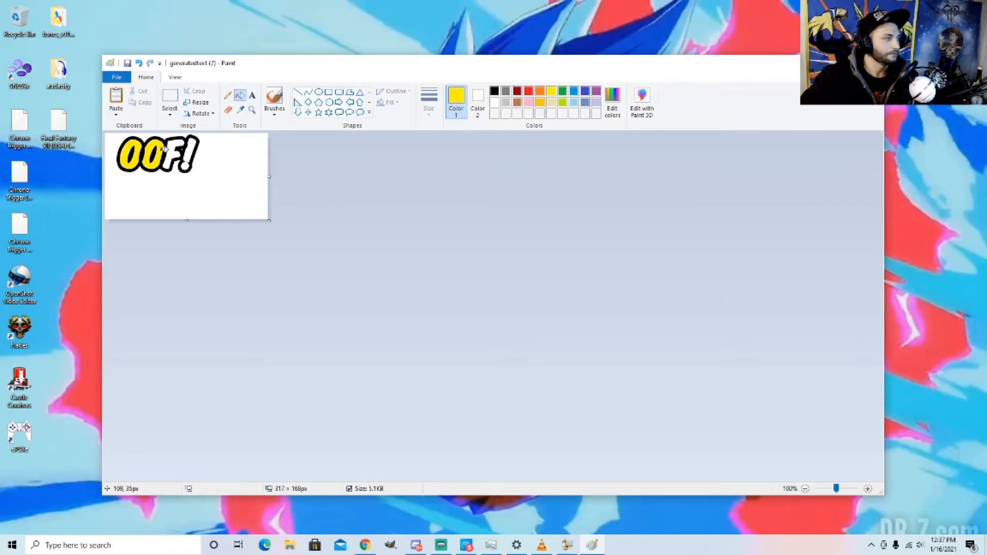
left_click(176, 151)
left_click(196, 151)
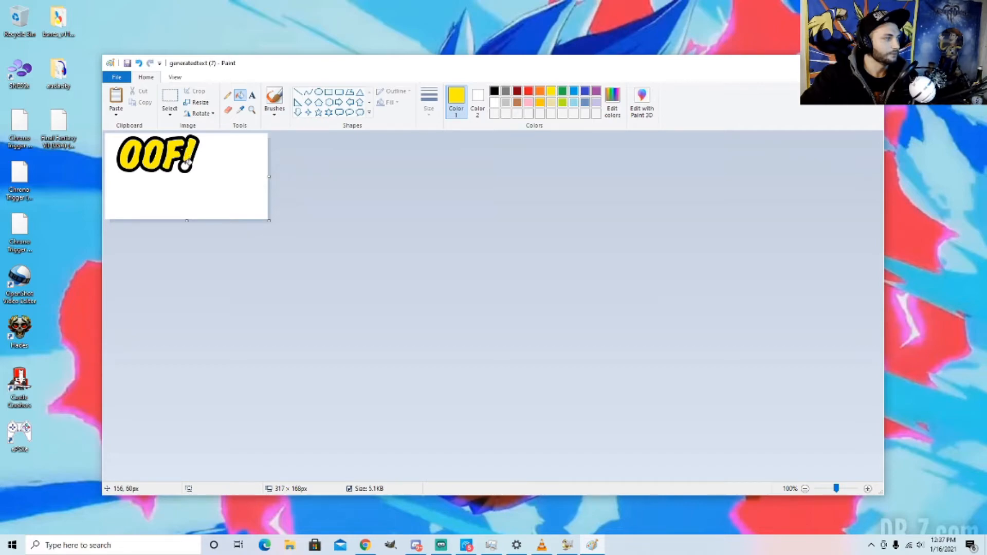
left_click(123, 78)
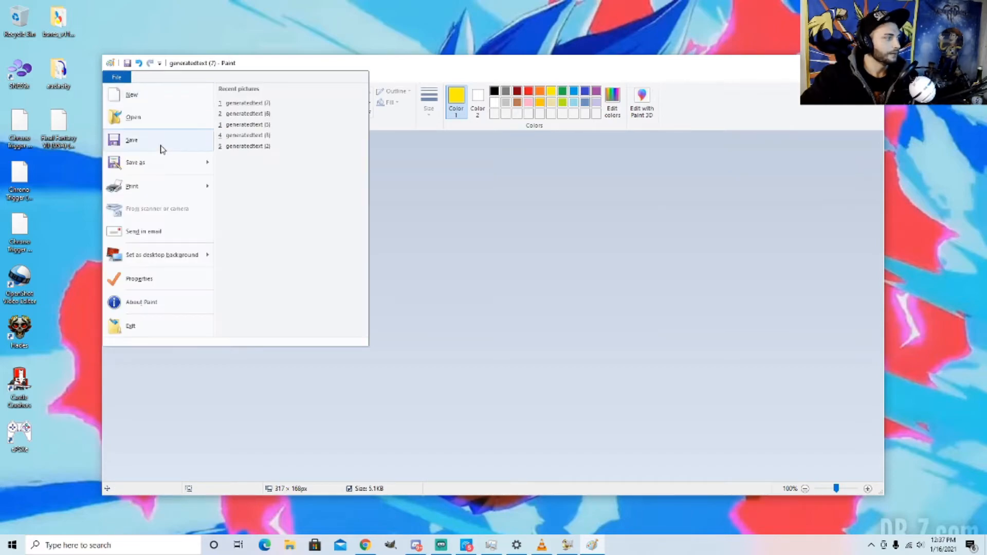
left_click(160, 141)
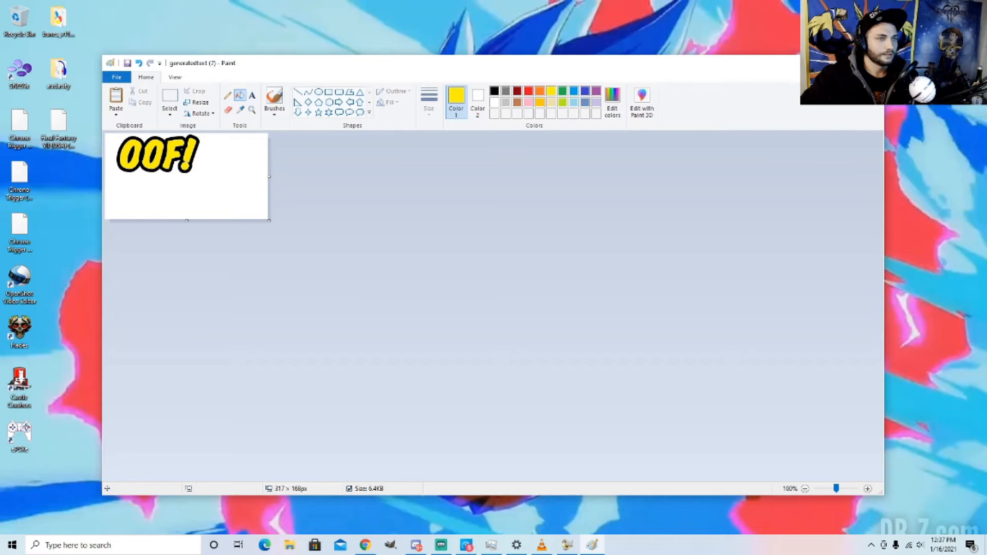
- Switch to GIMP and open the recolored generatedtext (7).png from the Downloads folder as a separate image
left_click(825, 63)
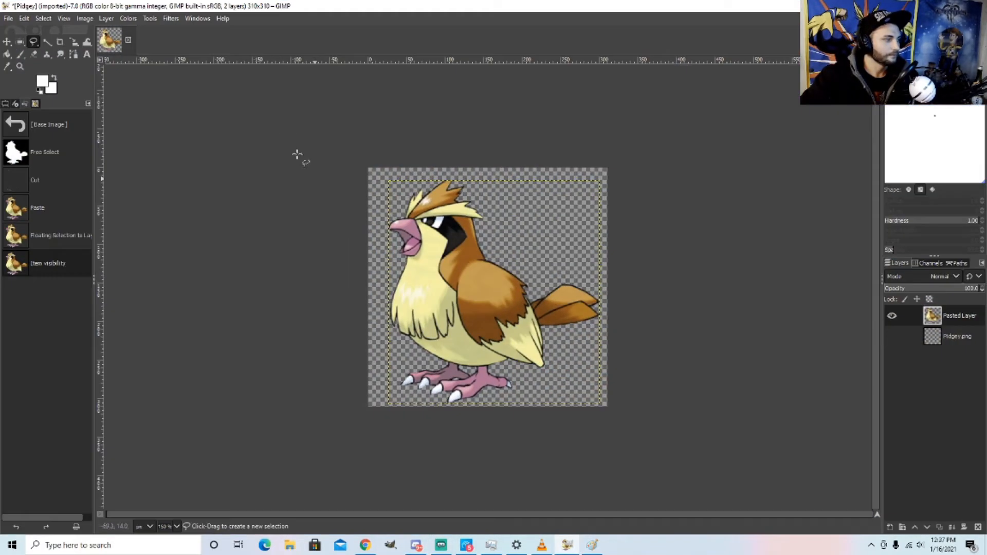
left_click(568, 546)
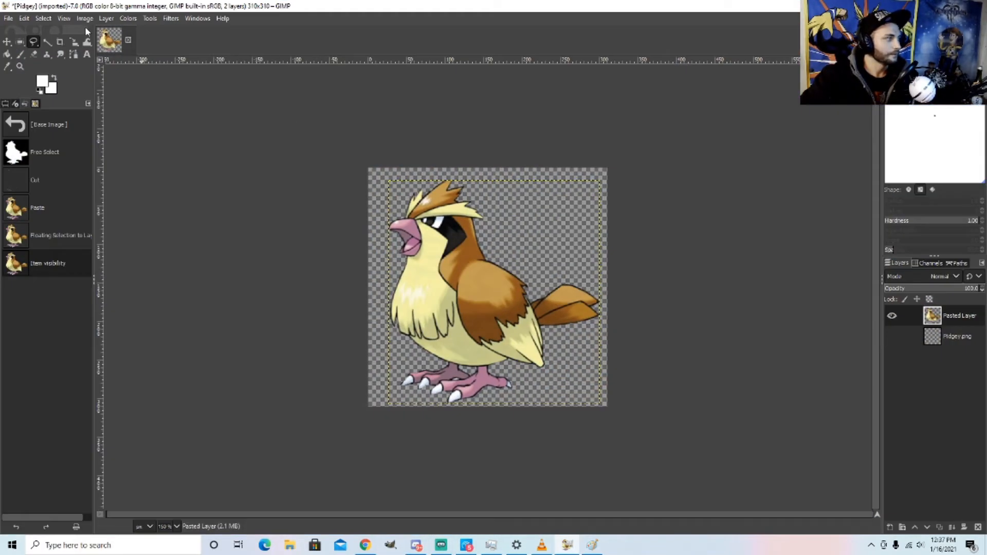
left_click(9, 19)
left_click(23, 56)
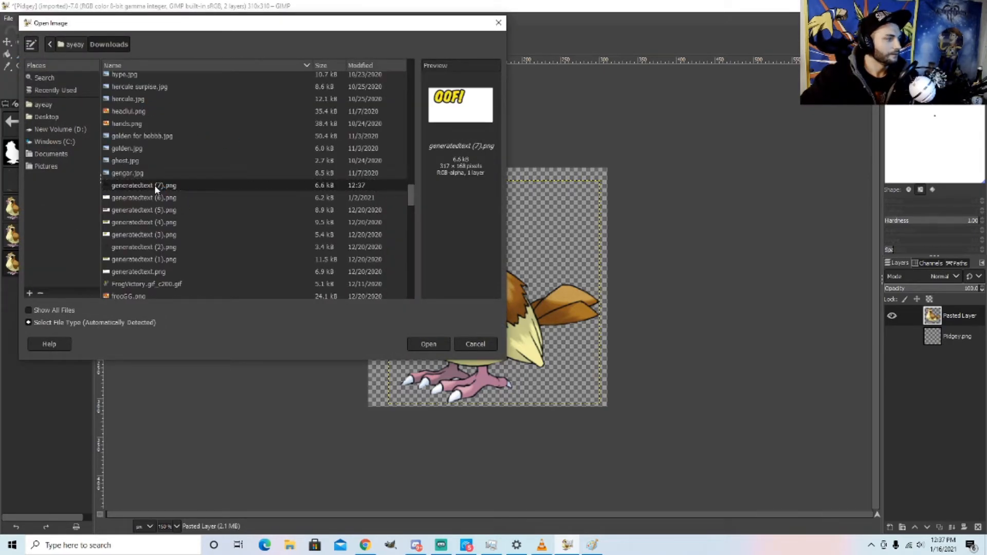
left_click(442, 349)
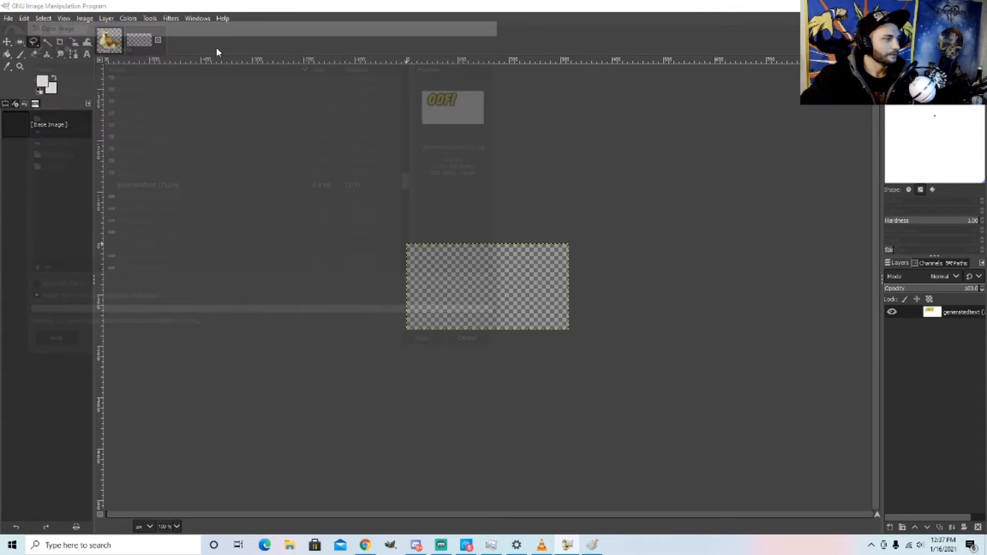
- Trace a Free Select outline closely around the yellow OOF! text
left_click(20, 65)
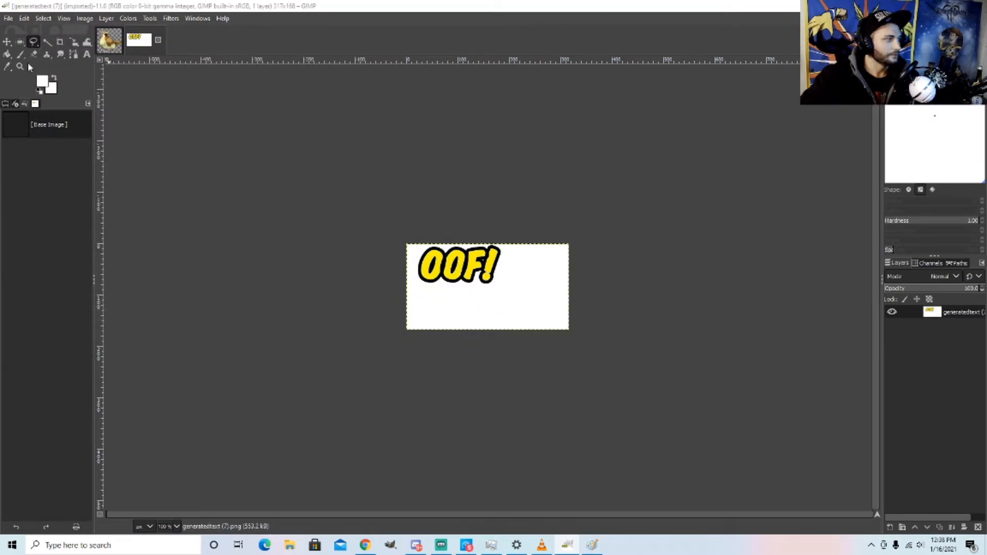
left_click(459, 267)
left_click(461, 269)
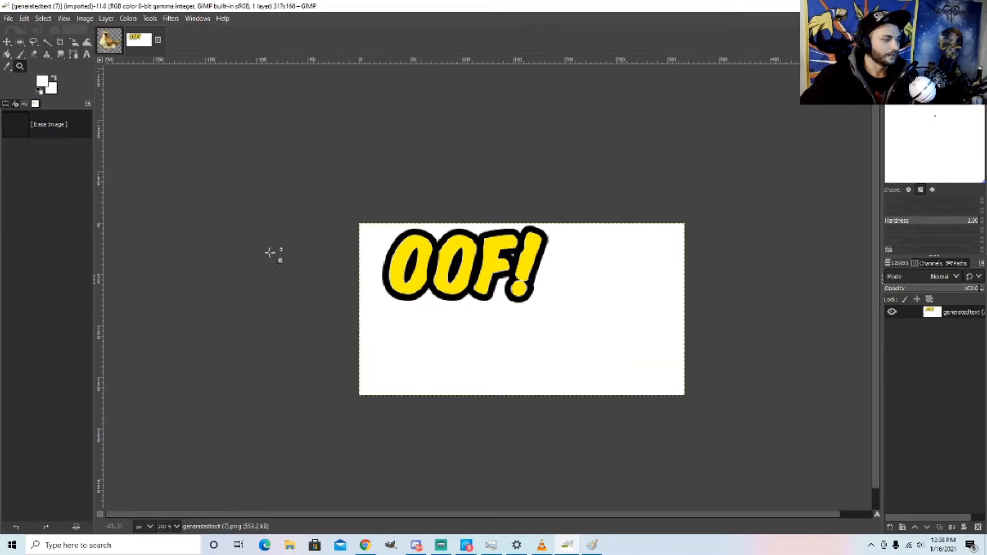
left_click(34, 43)
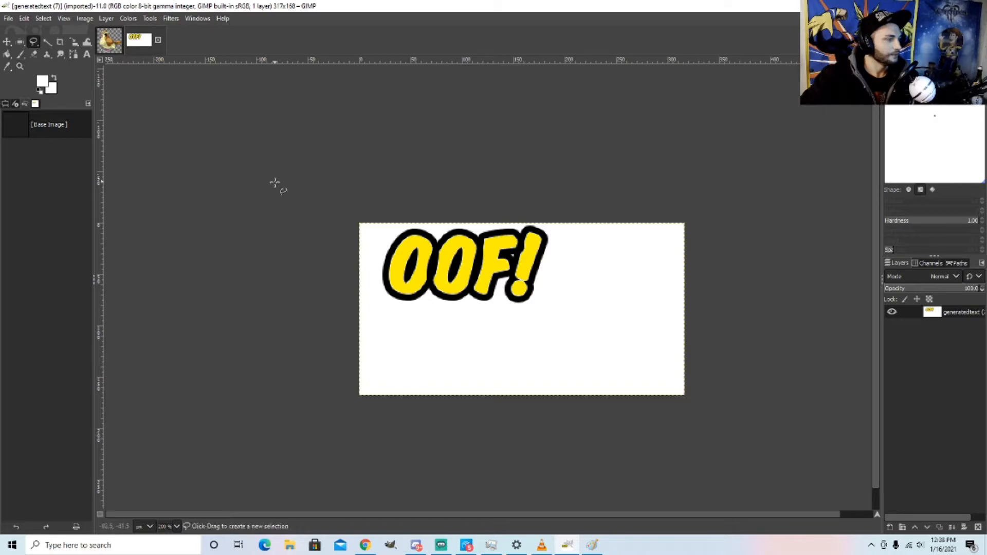
left_click(382, 265)
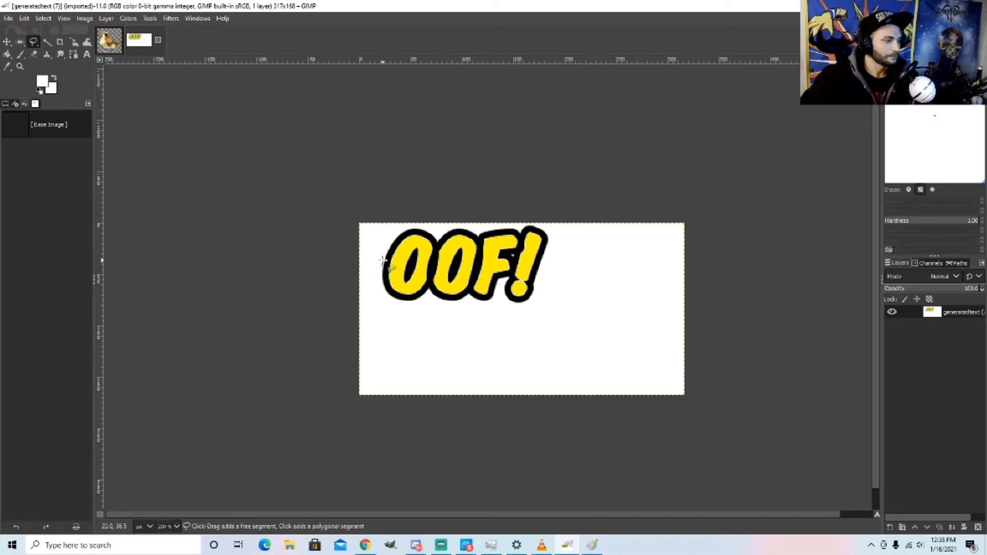
mouse_move(386, 253)
left_mouse_down()
mouse_move(411, 227)
mouse_move(440, 239)
mouse_move(463, 225)
mouse_move(552, 232)
mouse_move(536, 297)
mouse_move(520, 305)
mouse_move(505, 301)
mouse_move(499, 279)
mouse_move(495, 304)
mouse_move(389, 299)
mouse_move(383, 262)
left_mouse_up()
key("Return")
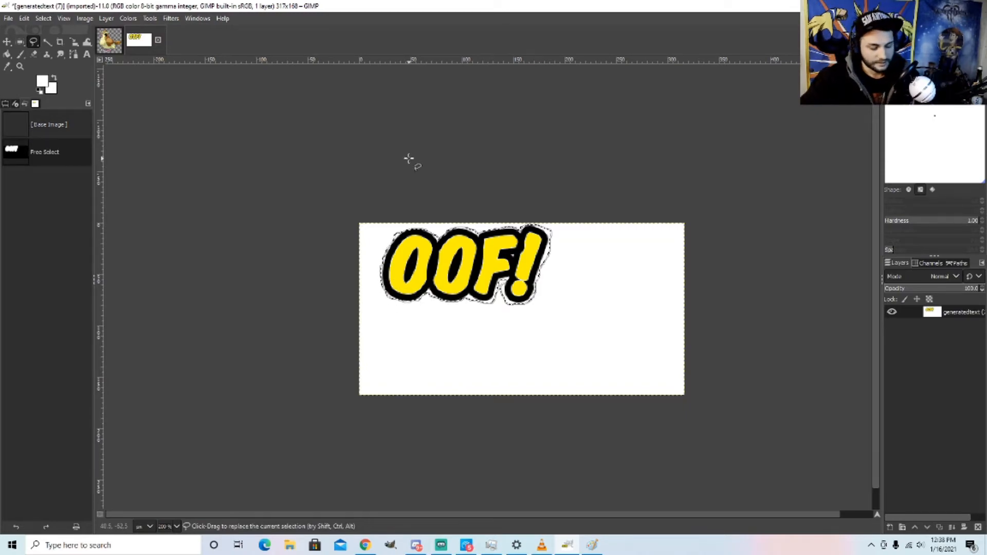
- Cut the selected OOF! text, paste it into the Pidgey image, and place it beside Pidgey's head above the tail
key("ctrl+x")
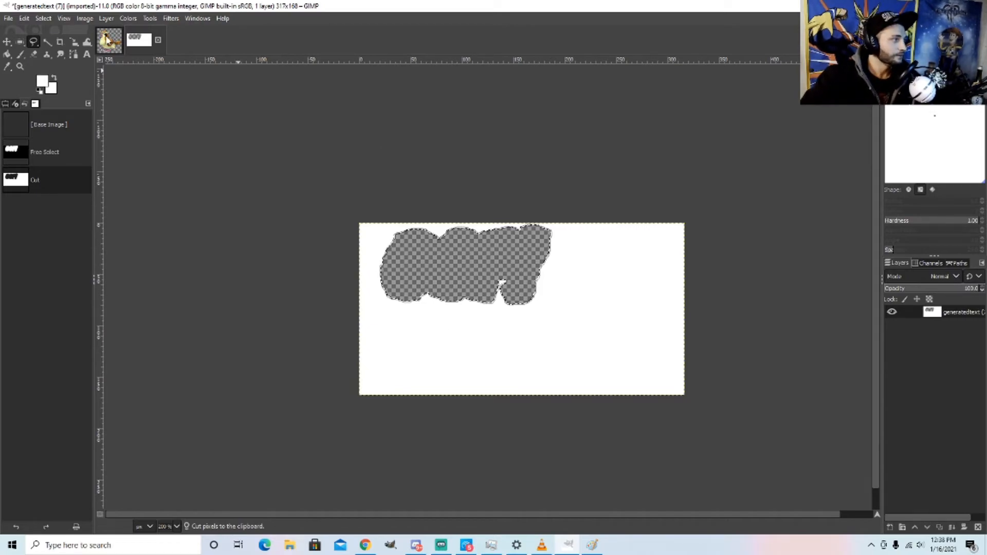
left_click(107, 40)
key("ctrl+v")
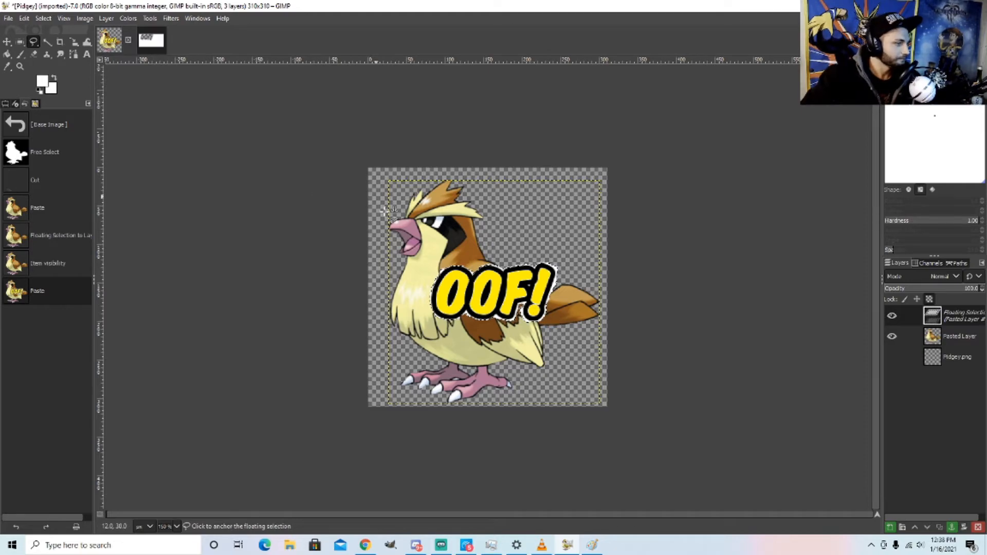
left_click_drag(499, 292, 539, 221)
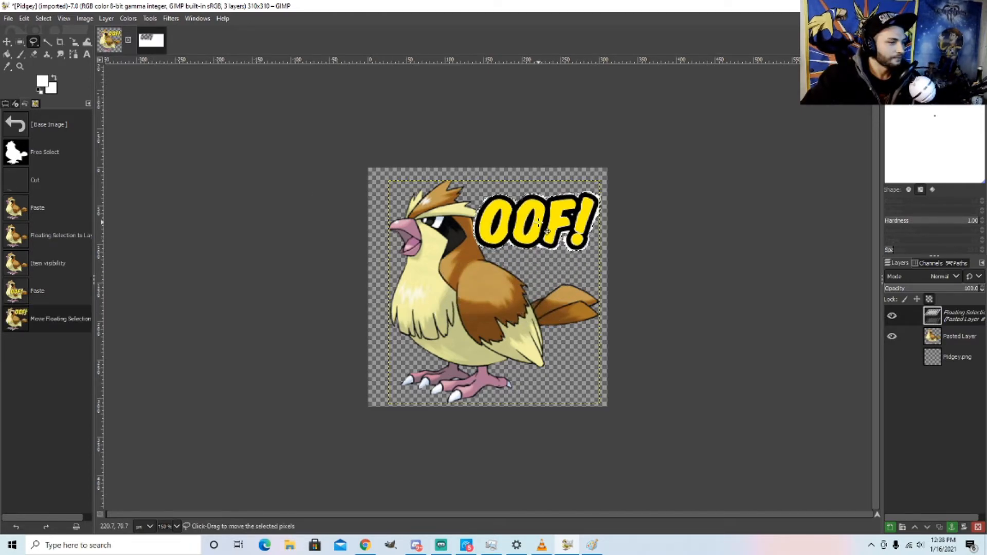
- Try to erase the white fringe around the floating OOF! text
left_click(34, 54)
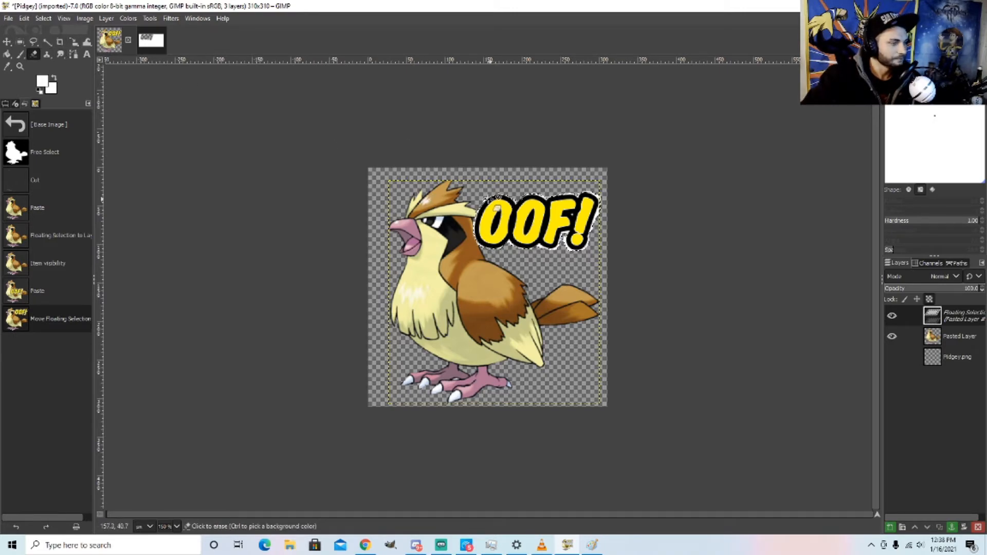
left_click(486, 198)
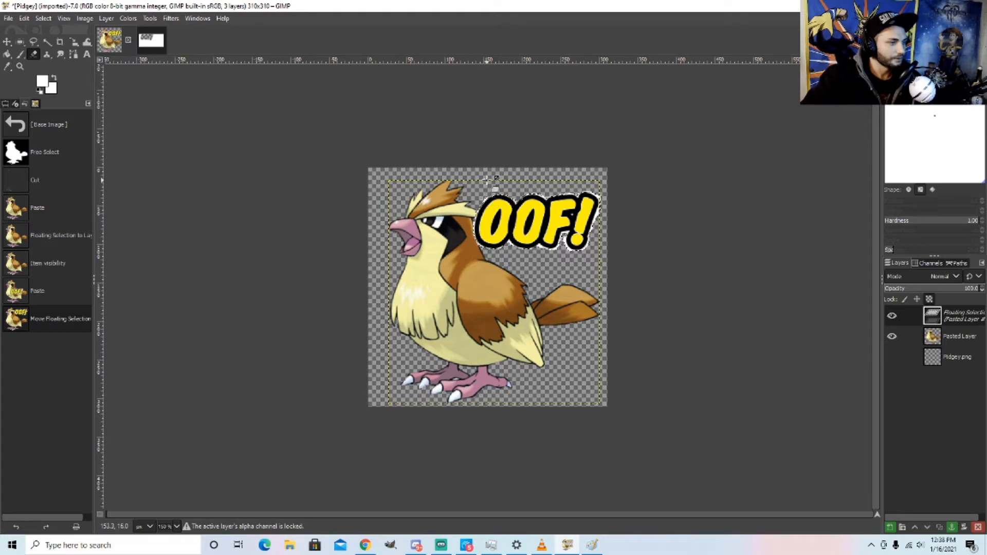
left_click(485, 199)
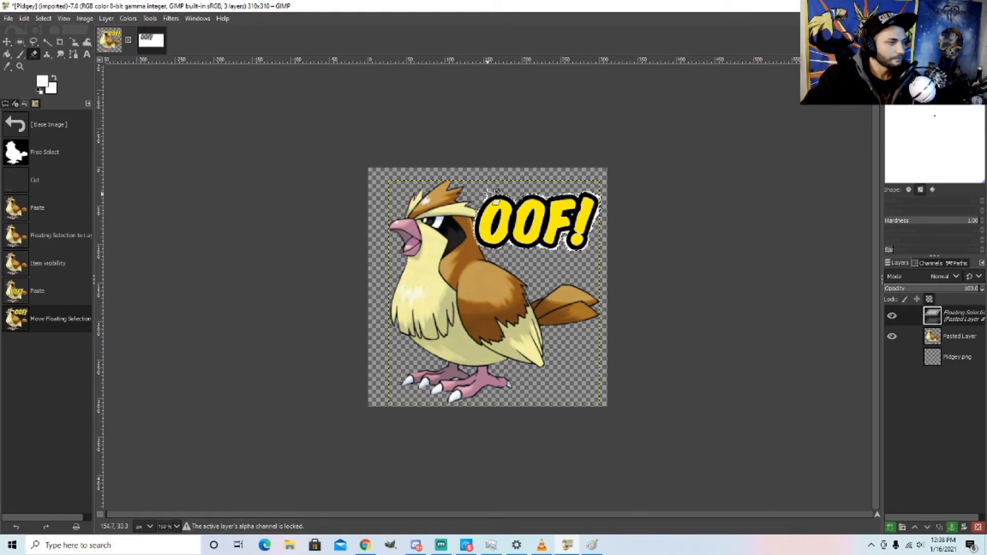
left_click(486, 199)
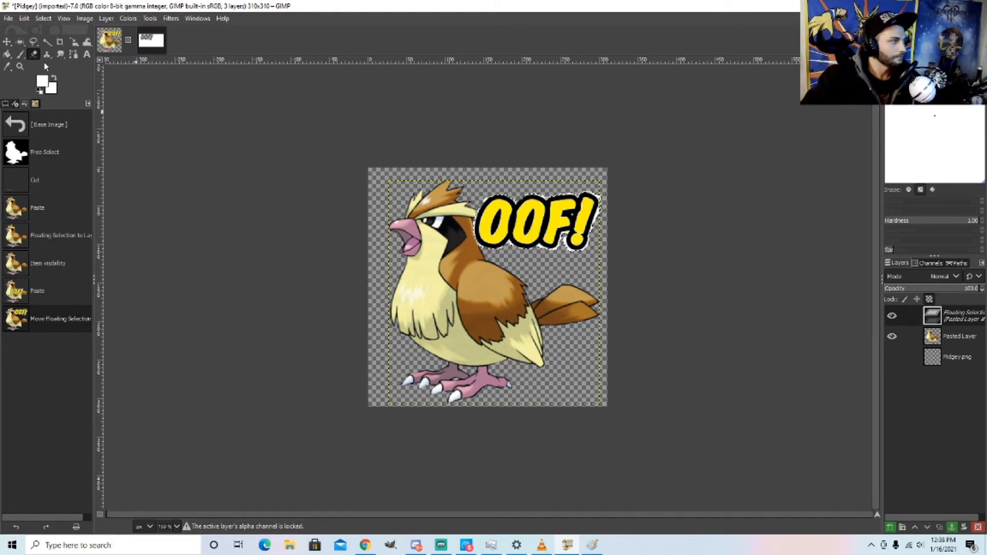
- Anchor the floating OOF! text to the Pasted Layer
left_click(20, 41)
left_click(561, 229)
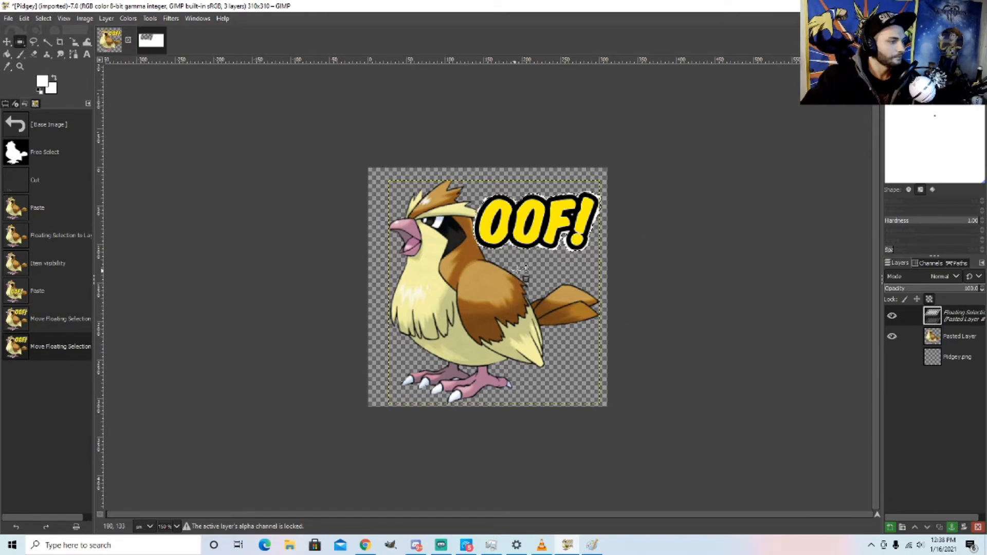
left_click(535, 262)
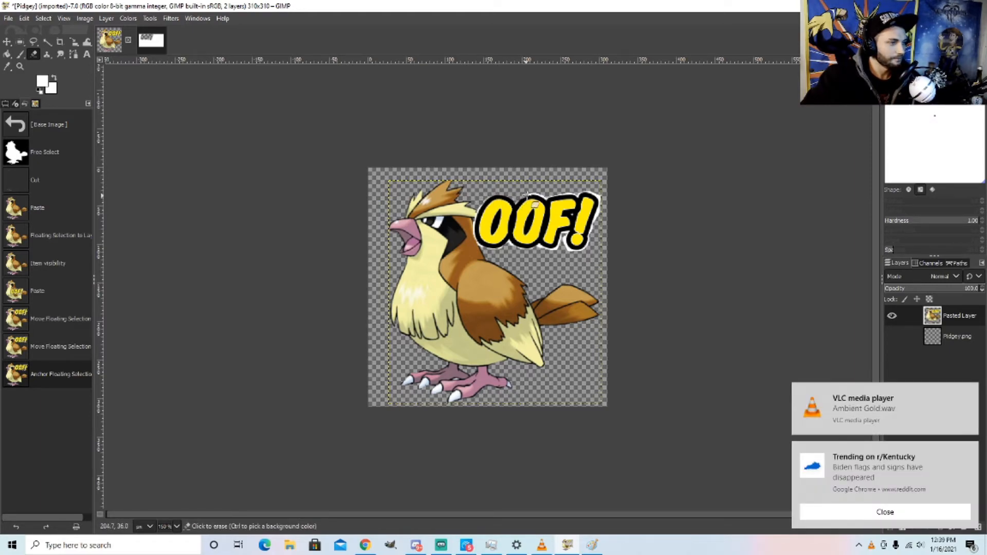
- Erase the remaining white fringe around the OOF! text on the Pasted Layer
left_click_drag(546, 197, 550, 198)
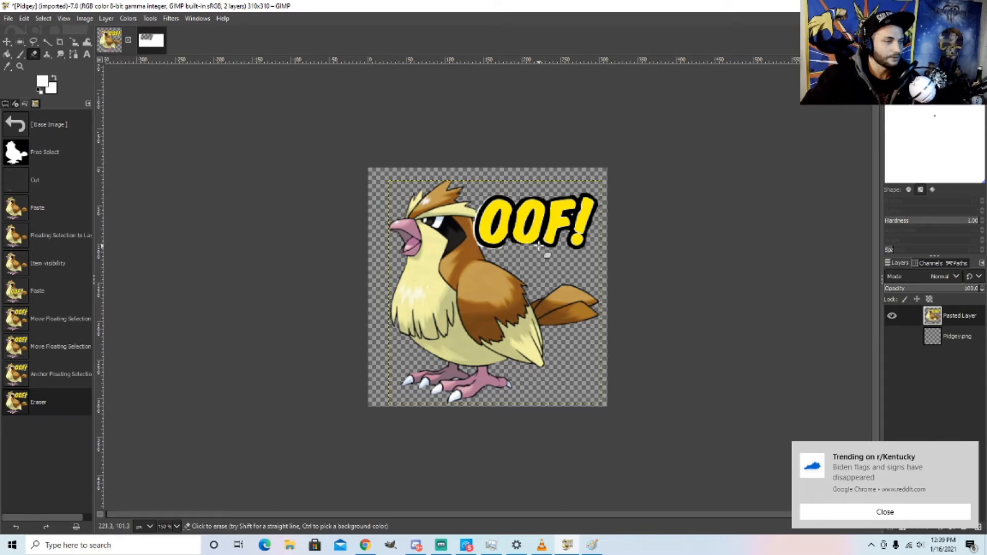
left_click(488, 250)
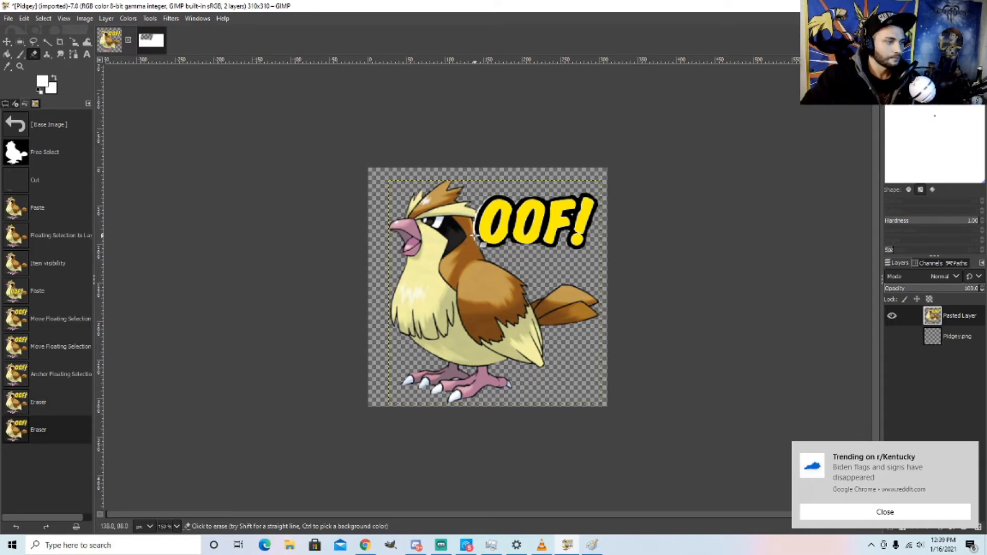
left_click_drag(478, 210, 503, 192)
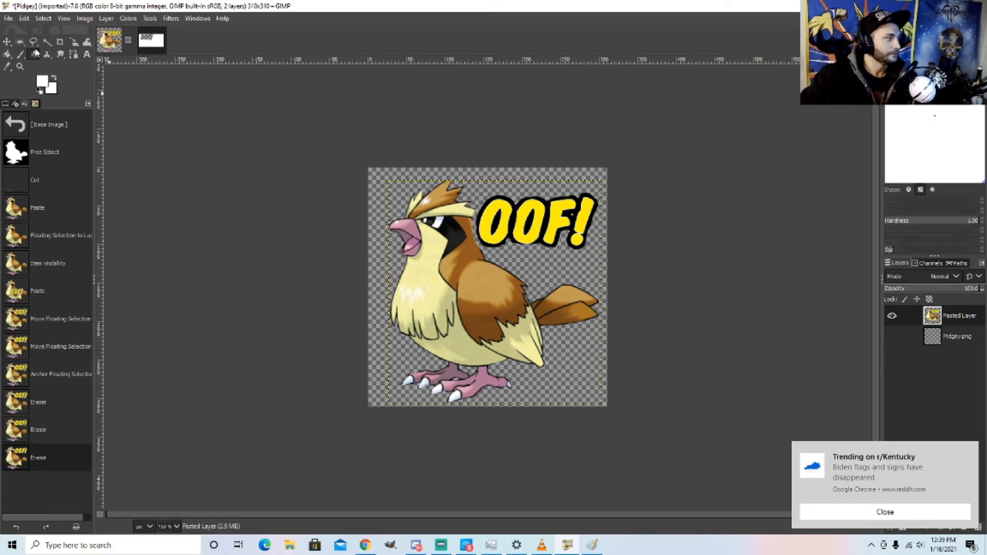
left_click(20, 42)
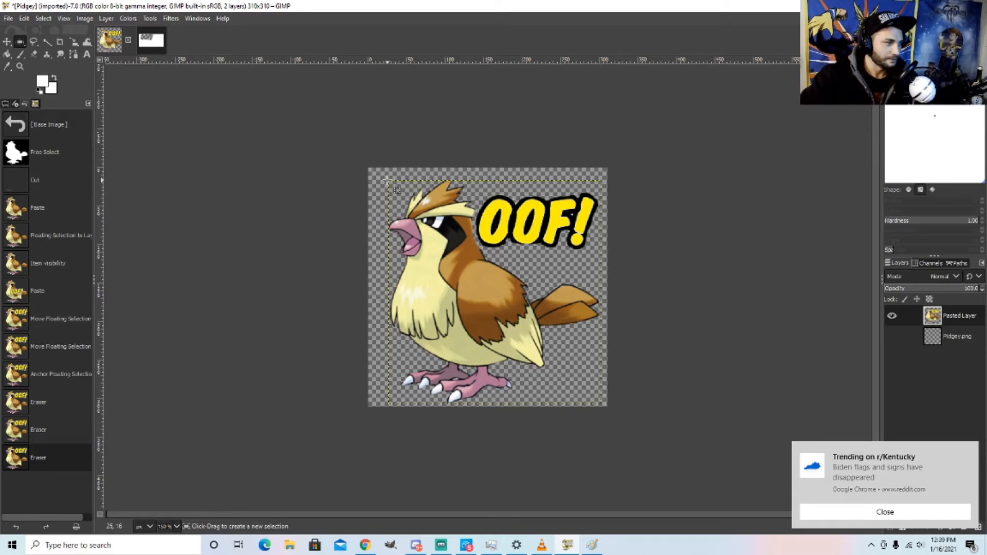
- Crop the image to a rectangle of about 276 × 291 px tightly enclosing Pidgey and the OOF! text
left_click_drag(388, 181, 601, 406)
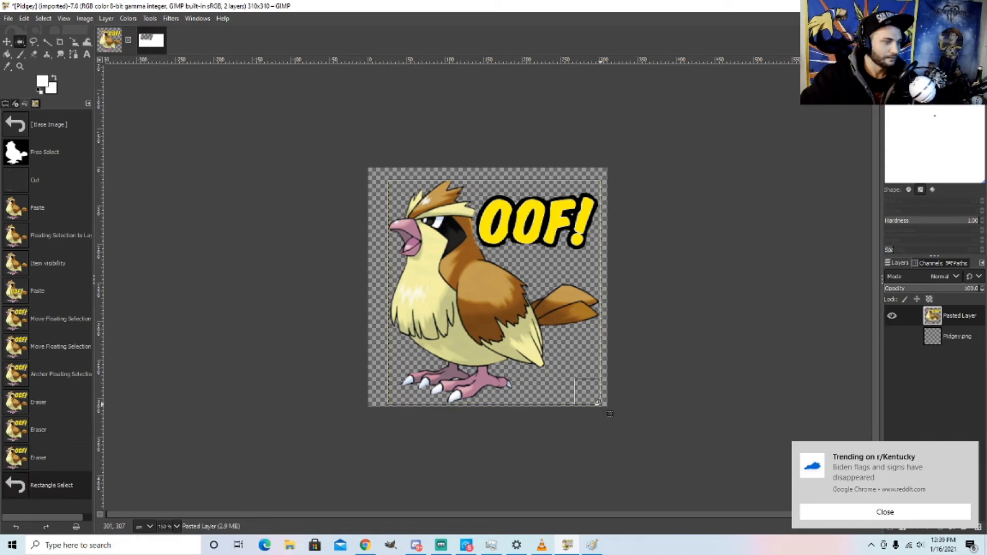
left_click(84, 19)
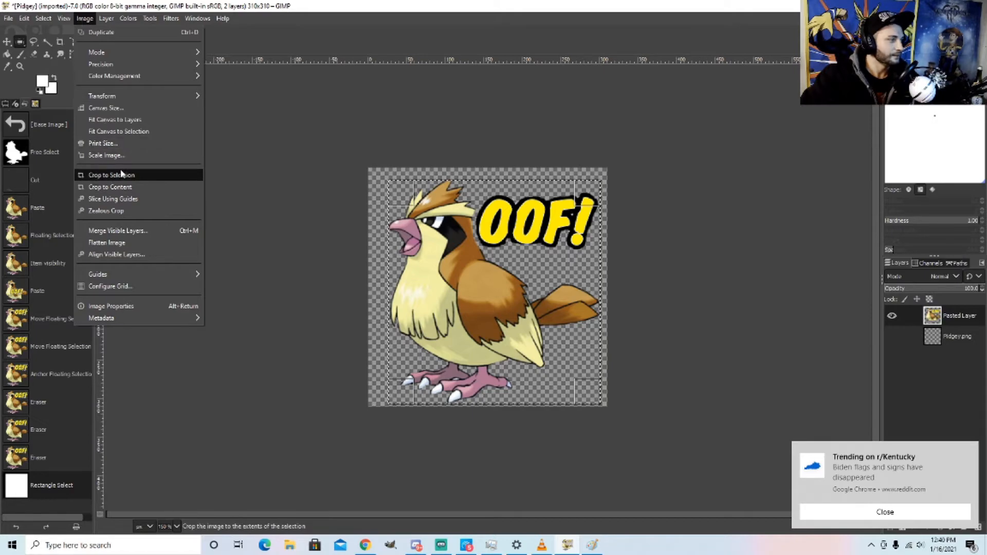
left_click(117, 174)
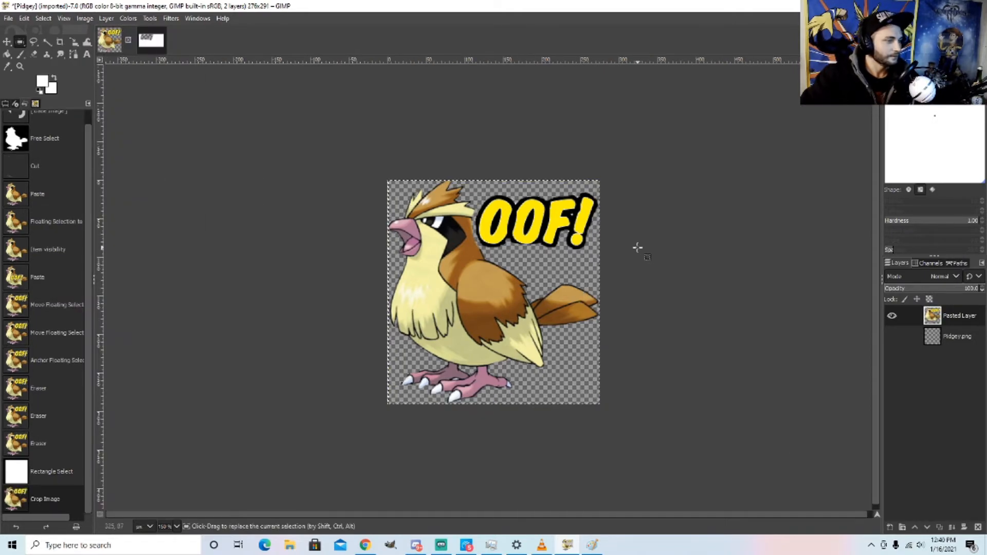
- Scale the Pasted Layer to 112 × 112 px with width and height unlinked
right_click(959, 316)
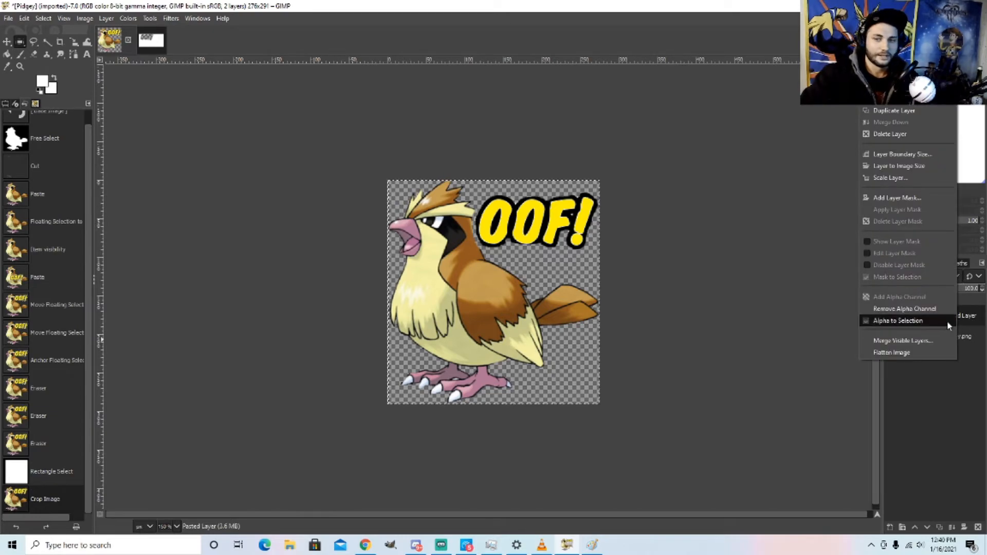
left_click(924, 179)
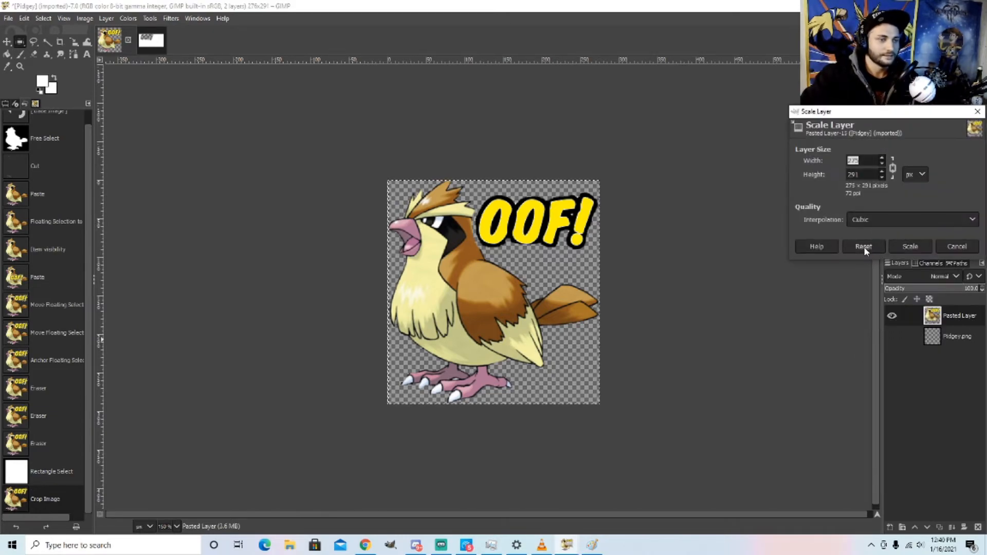
type("112")
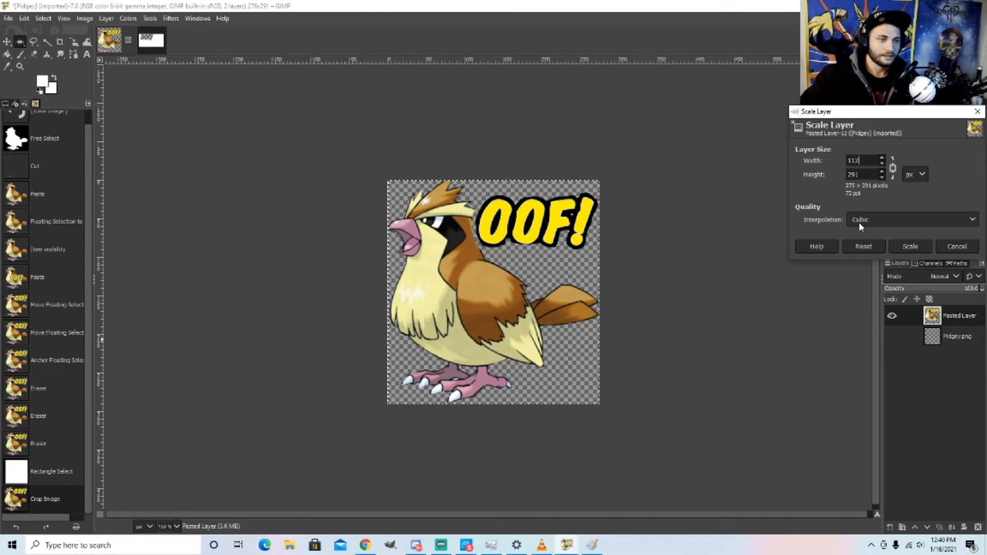
left_click(894, 168)
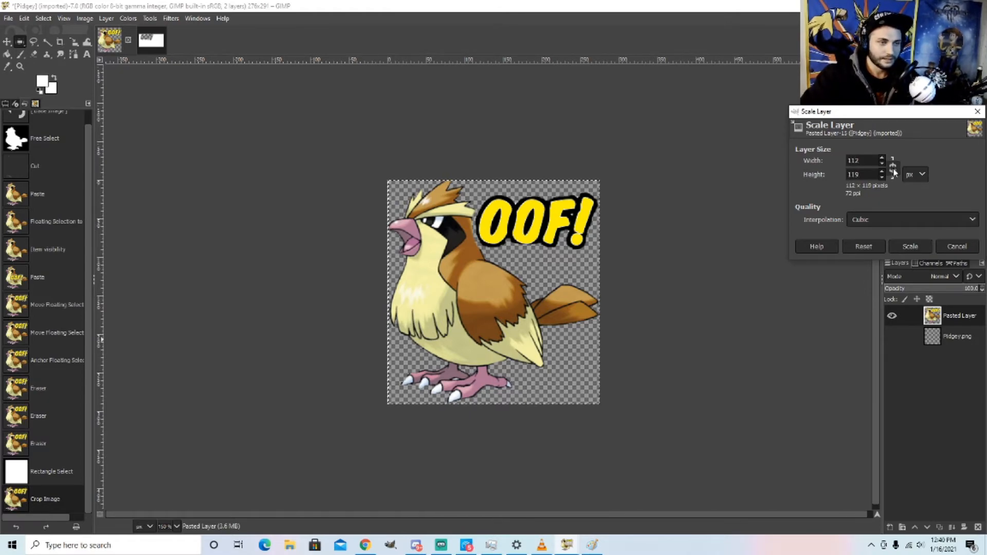
type("112")
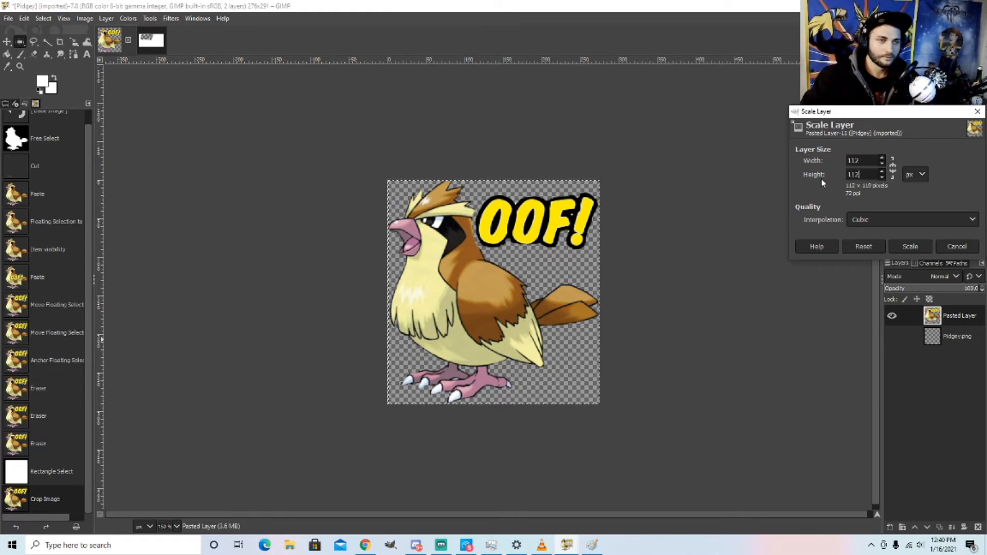
left_click(911, 247)
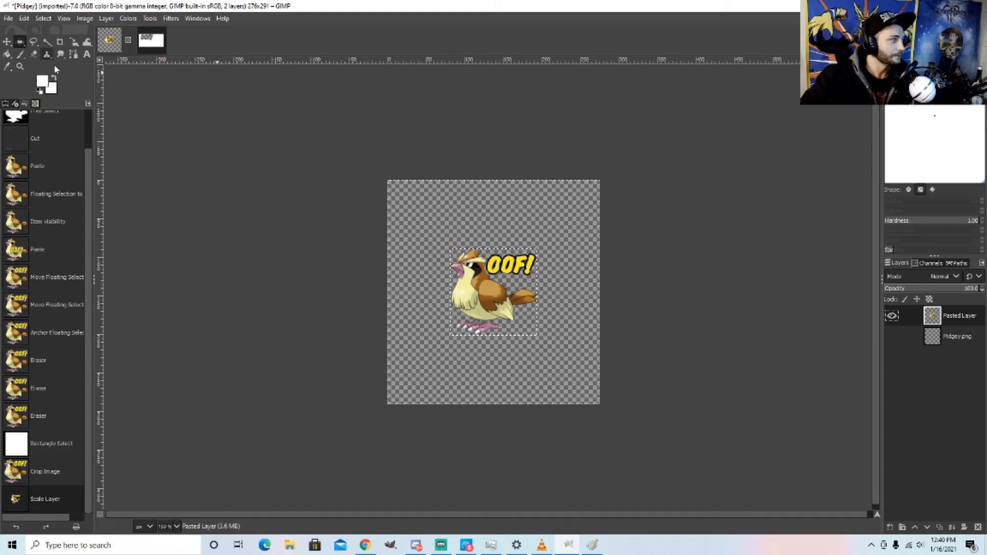
- Select a rectangle of about 113 × 112 px around the scaled-down emote and crop the image to it
left_click(20, 66)
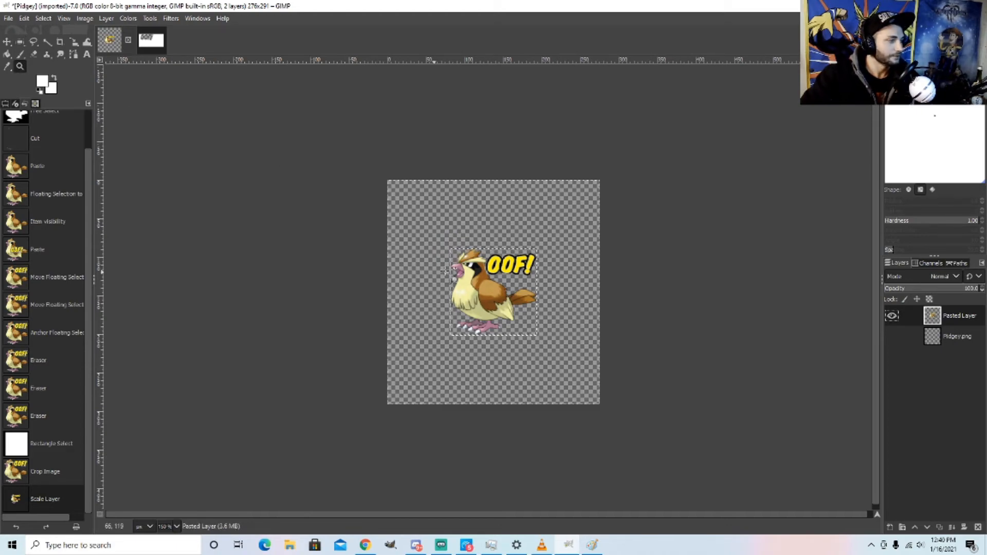
left_click(257, 138)
left_click(262, 171)
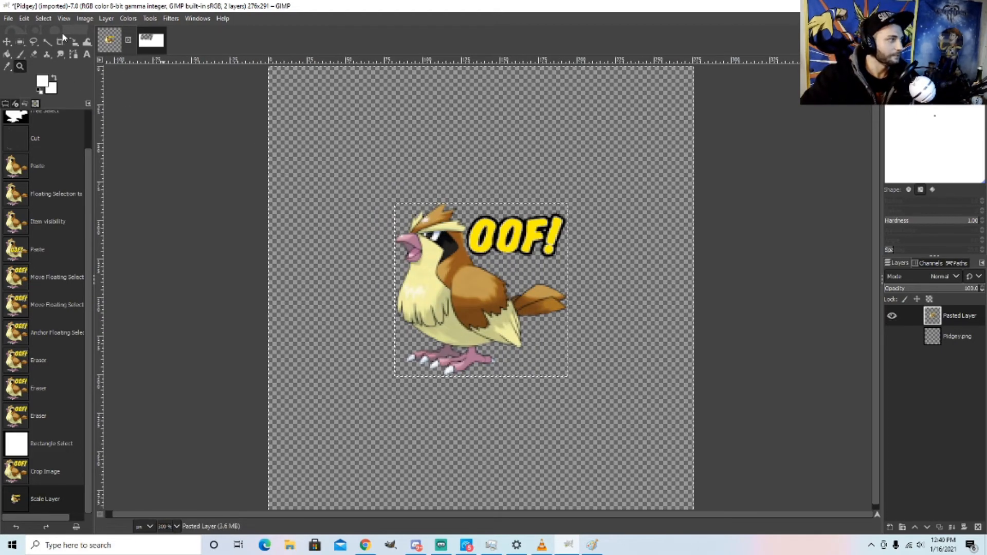
left_click(20, 41)
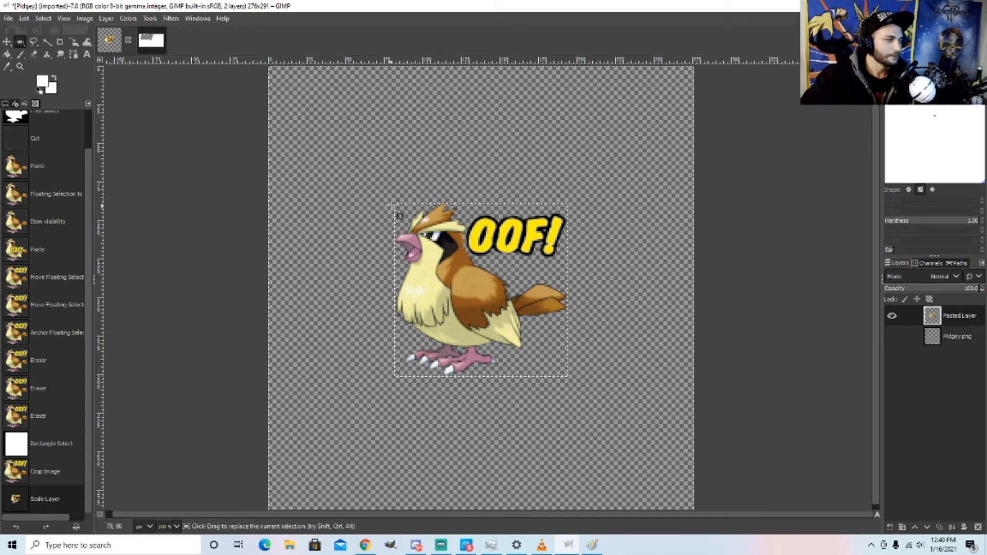
left_click_drag(394, 204, 566, 364)
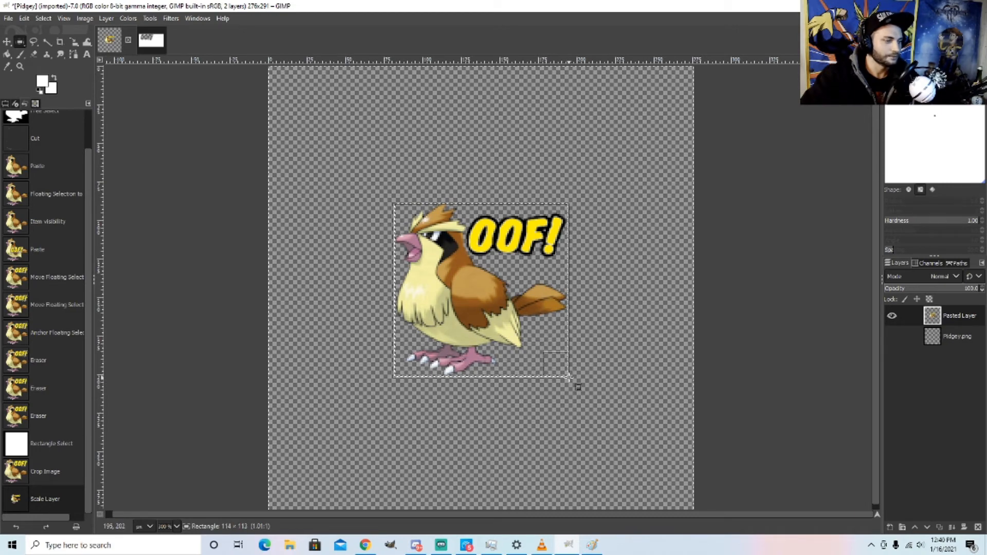
left_click_drag(568, 377, 567, 378)
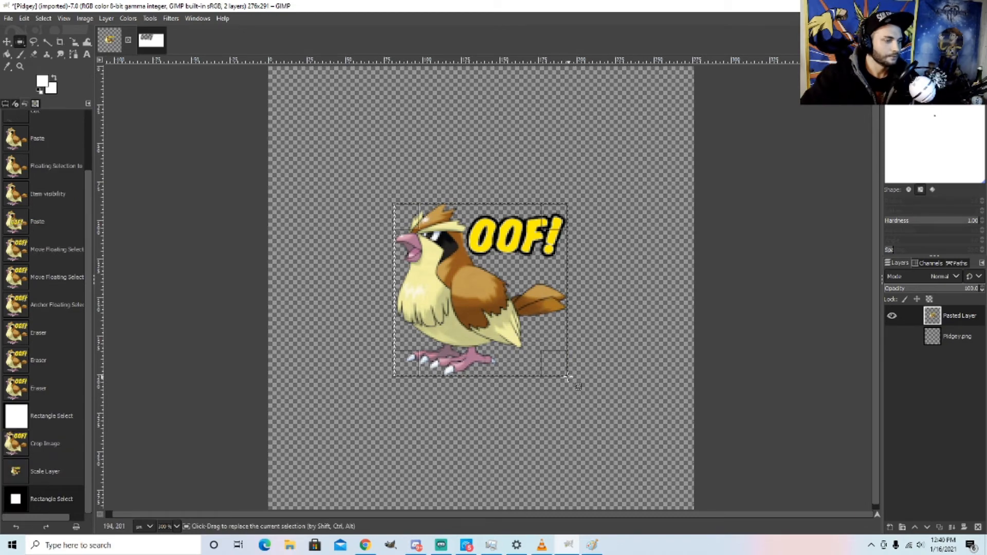
left_click(85, 18)
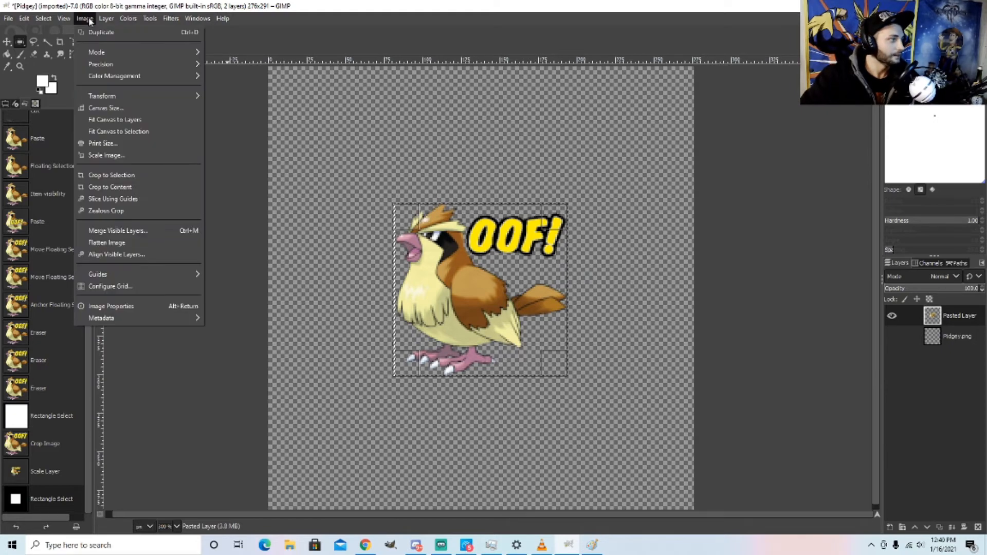
left_click(122, 177)
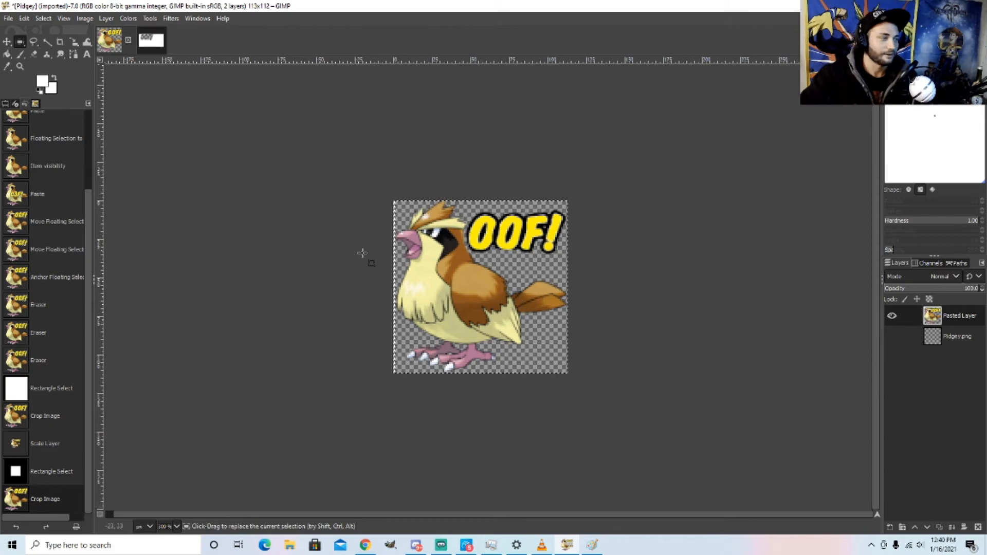
- Export the emote to the Downloads folder as YT EMOTE.PNG with the default PNG options
left_click(10, 19)
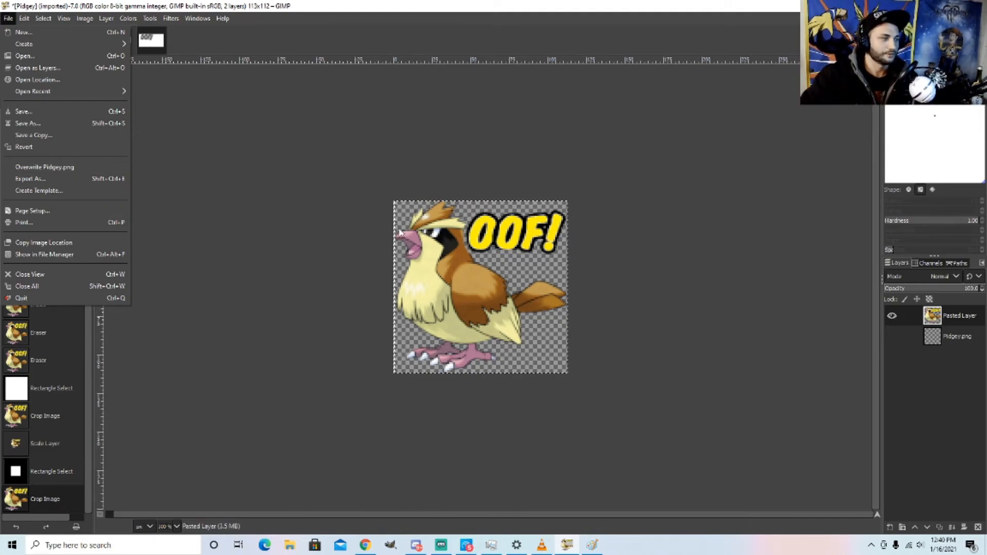
left_click(30, 178)
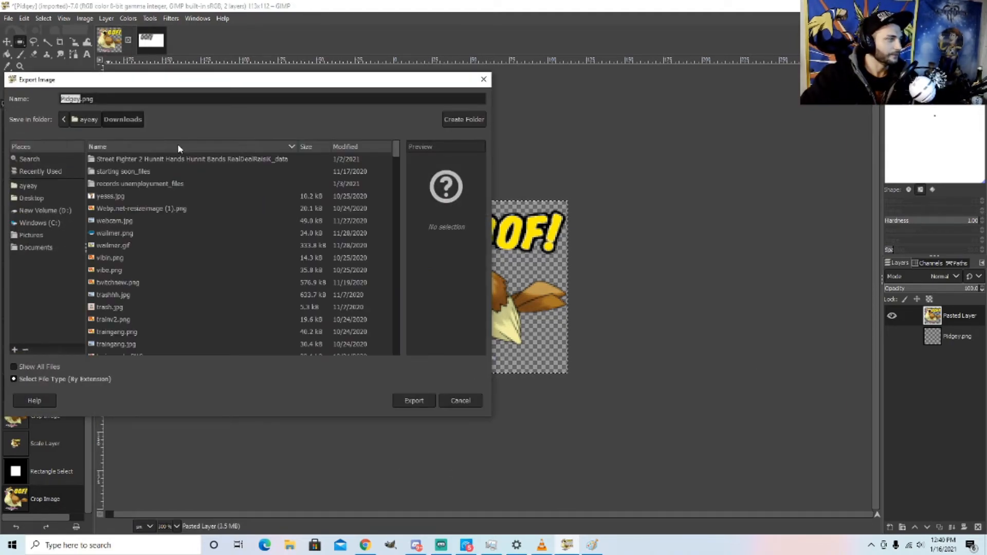
type("YT EMOTE.PN")
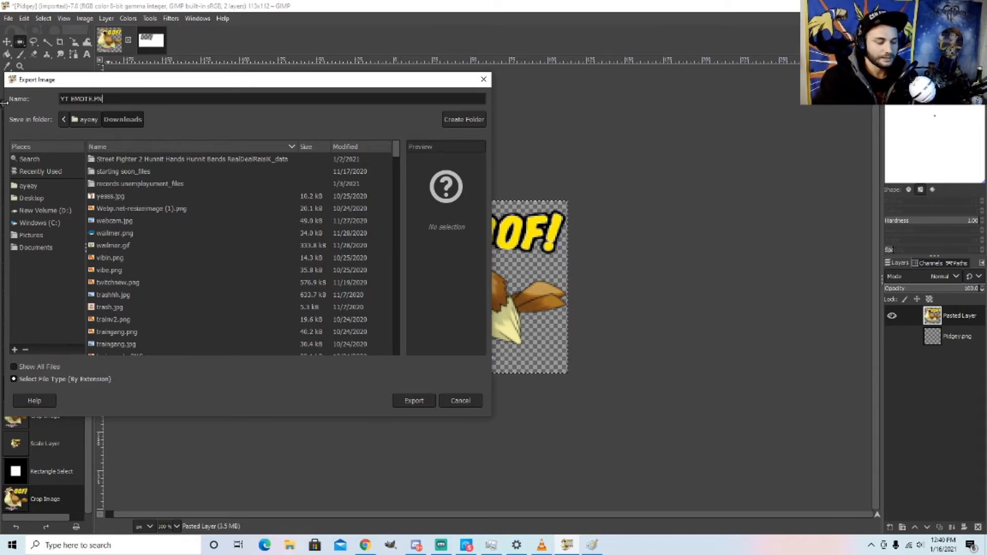
type("G")
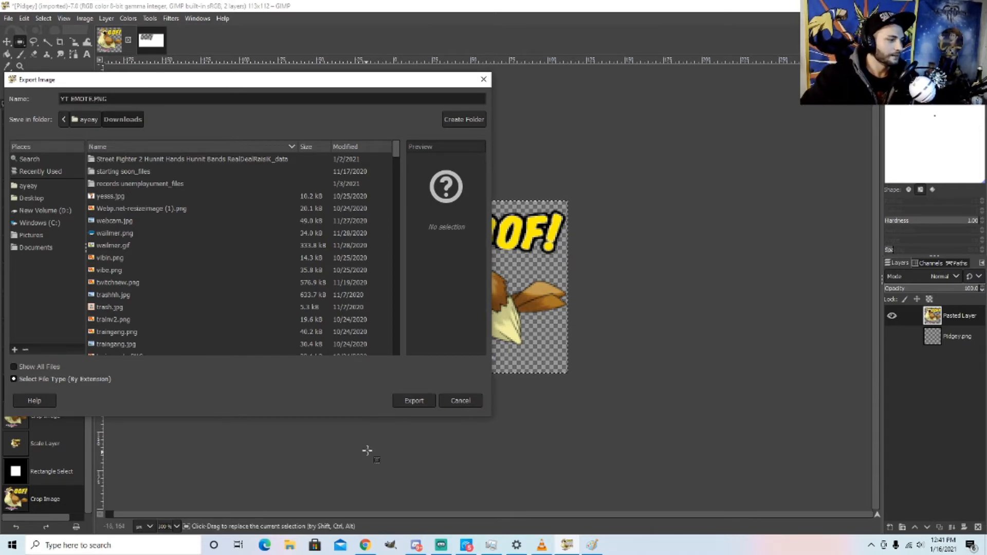
left_click(421, 402)
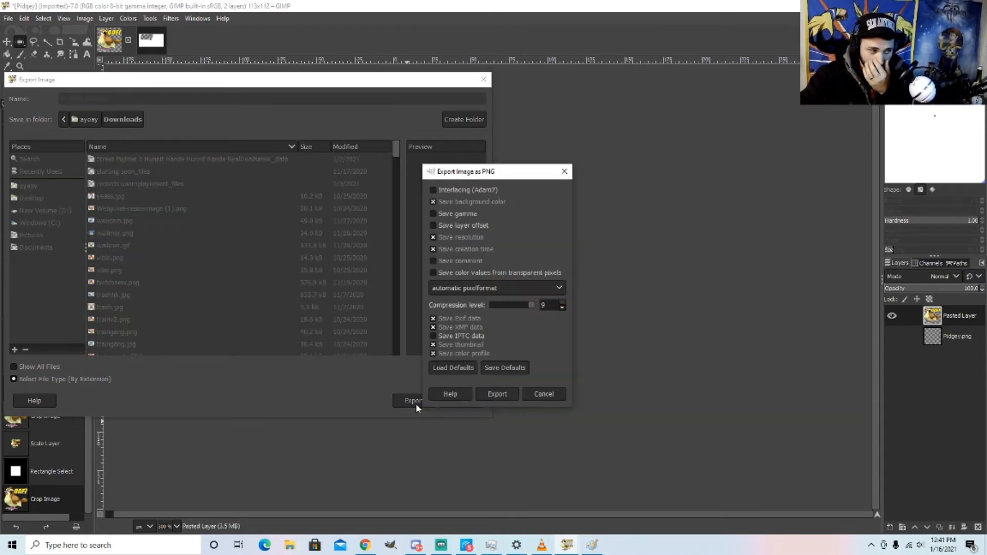
left_click(482, 398)
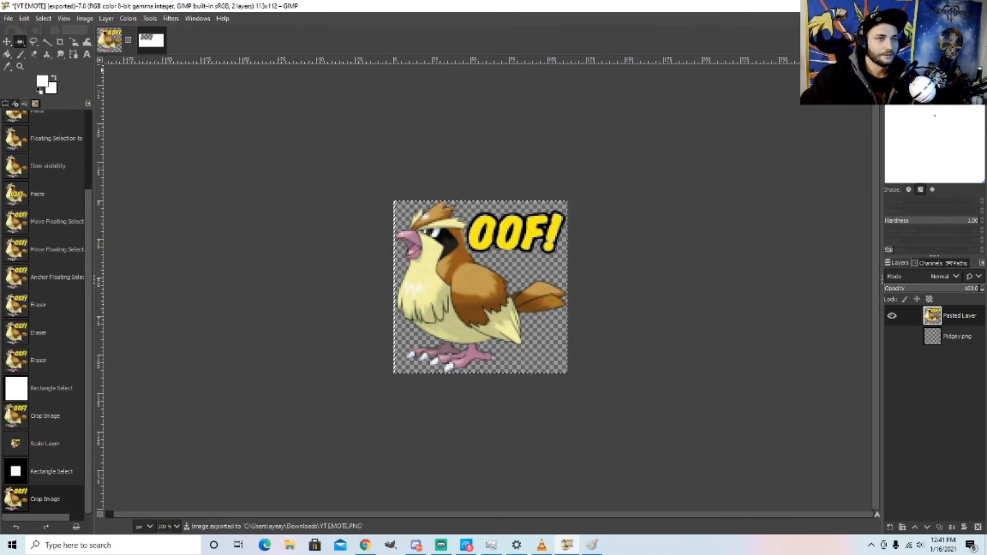
- Minimize GIMP, switch to File Explorer, and open YT EMOTE from the Downloads folder in Photos
left_click(927, 6)
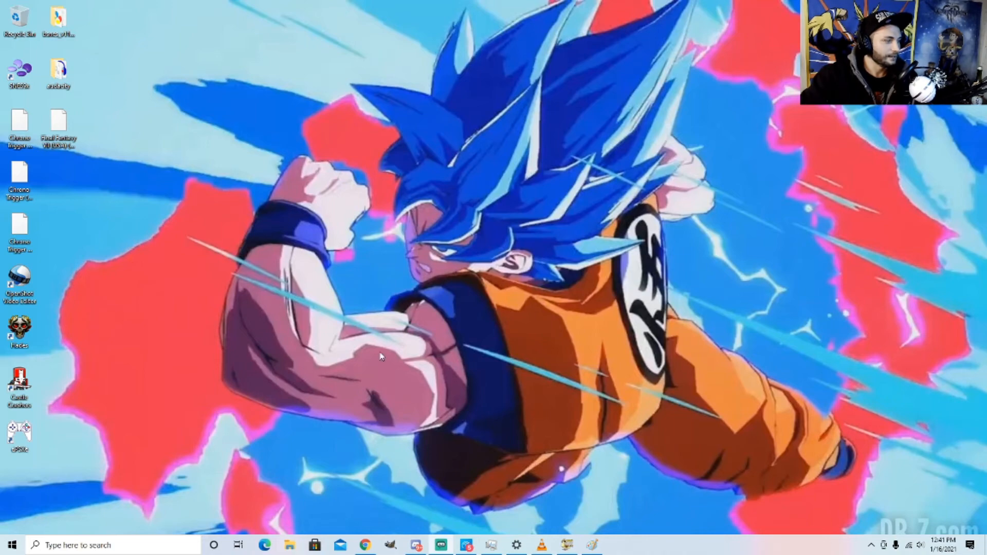
key("super+e")
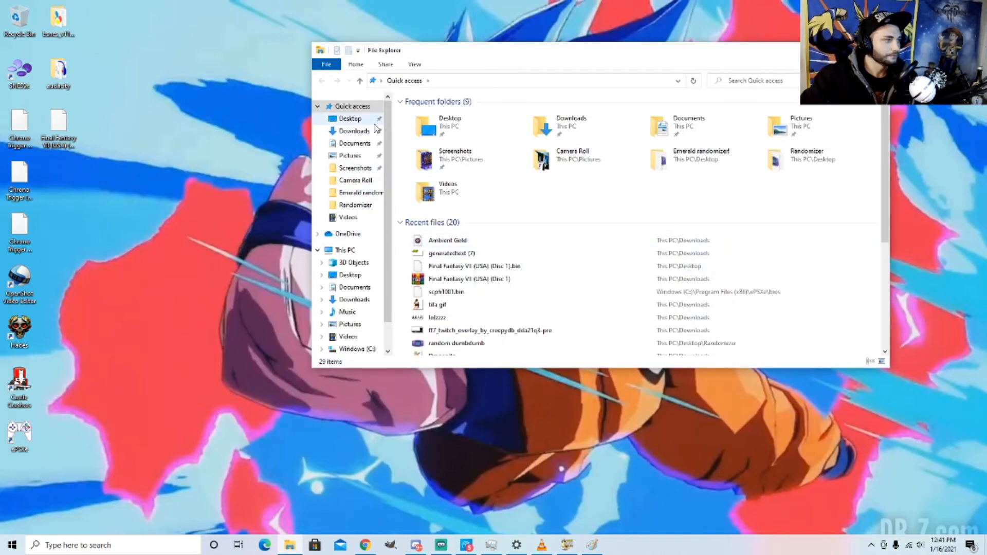
left_click(362, 143)
left_click(362, 131)
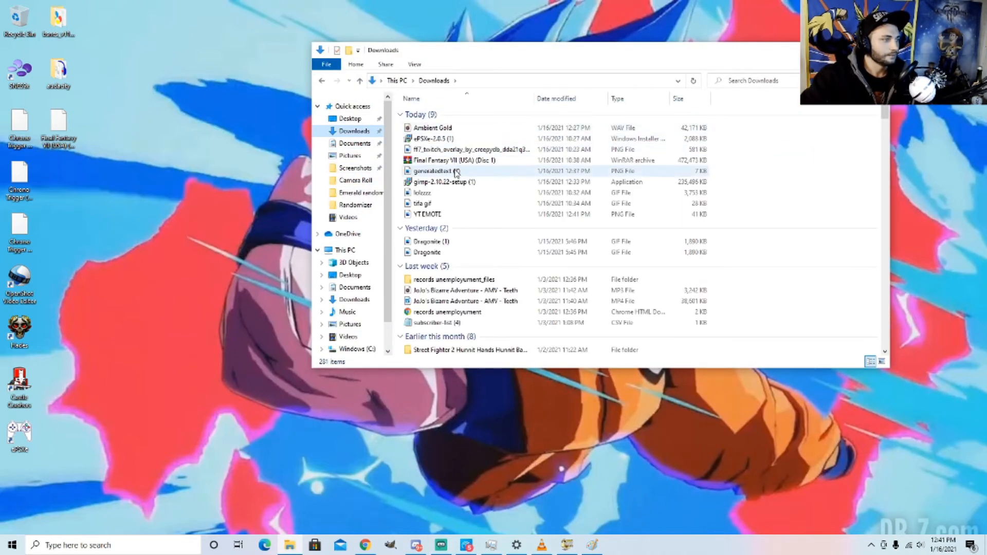
left_click(364, 288)
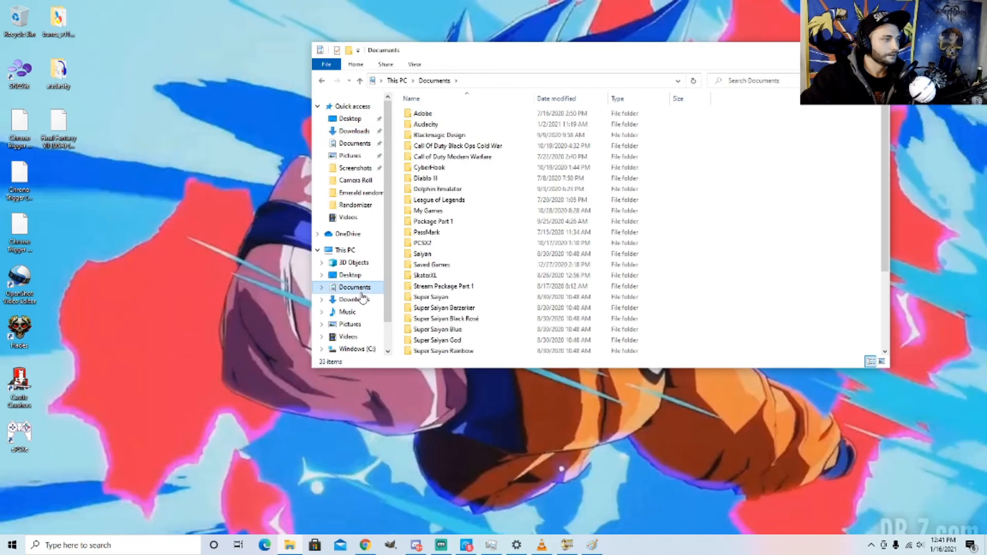
left_click(354, 299)
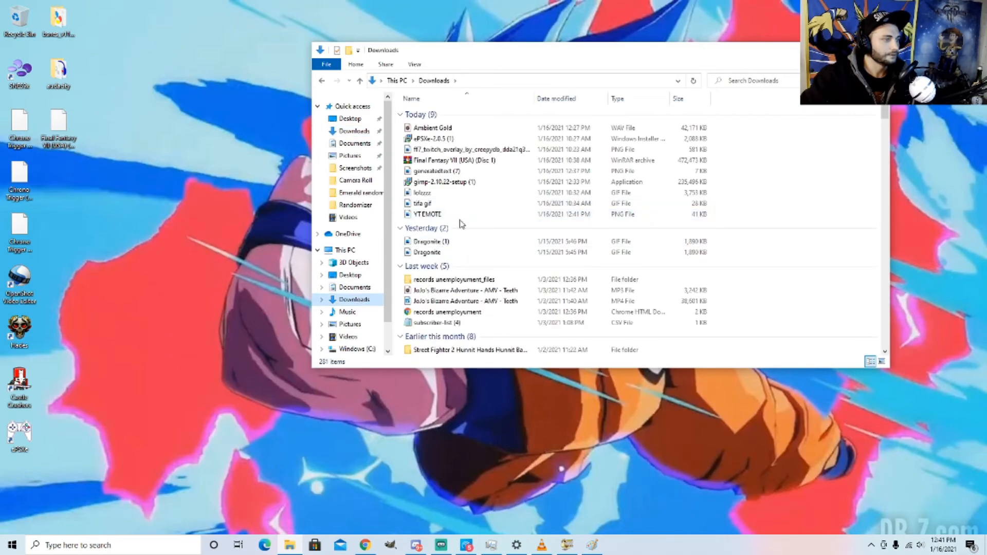
left_click(465, 216)
right_click(467, 223)
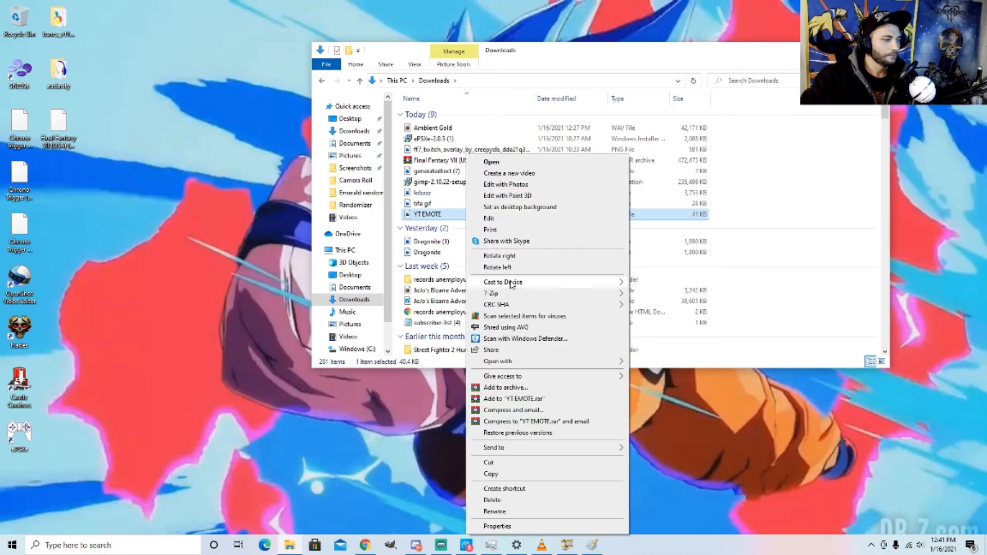
mouse_move(523, 362)
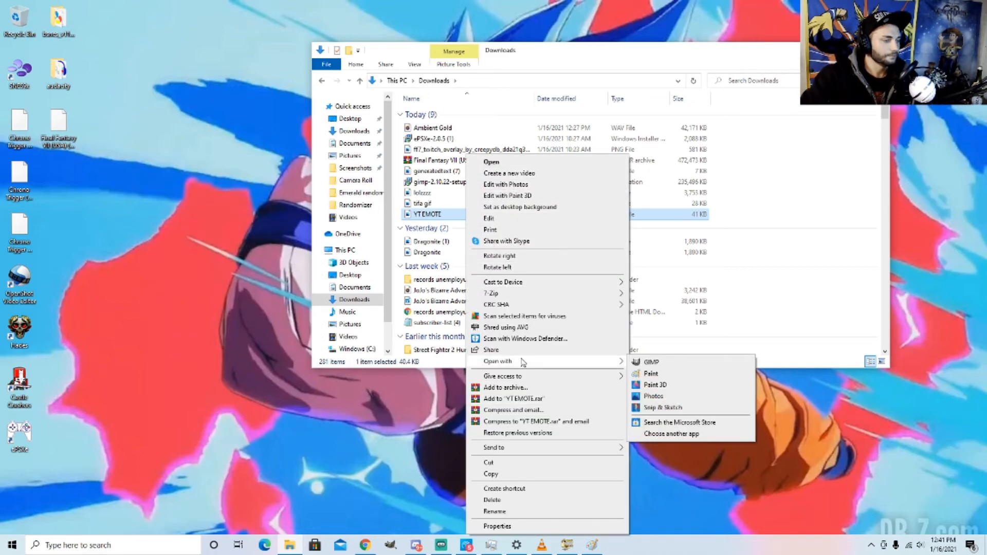
left_click(504, 163)
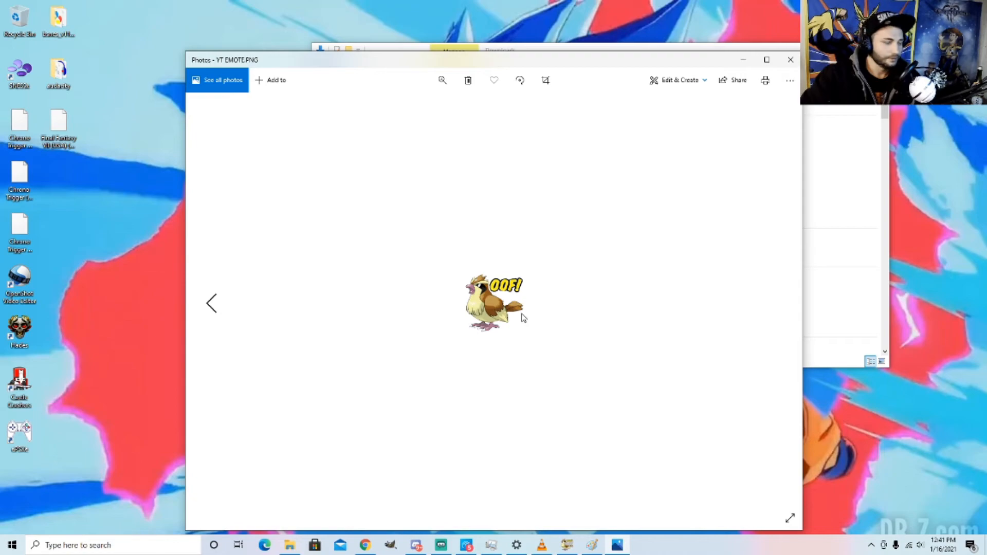
- Set the emote's resize dimensions to 112 × 112 pixels with Maintain aspect ratio turned off
right_click(491, 315)
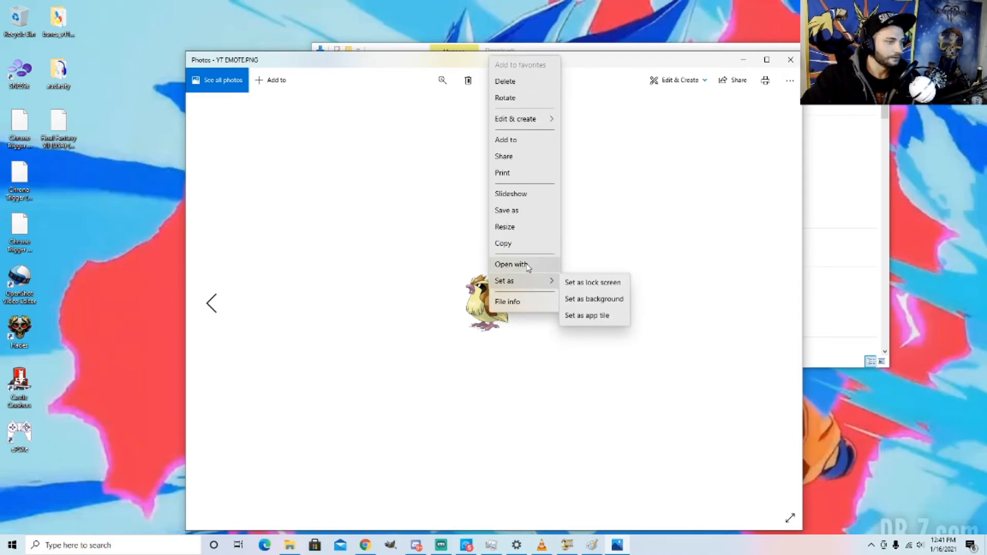
left_click(518, 228)
left_click(406, 362)
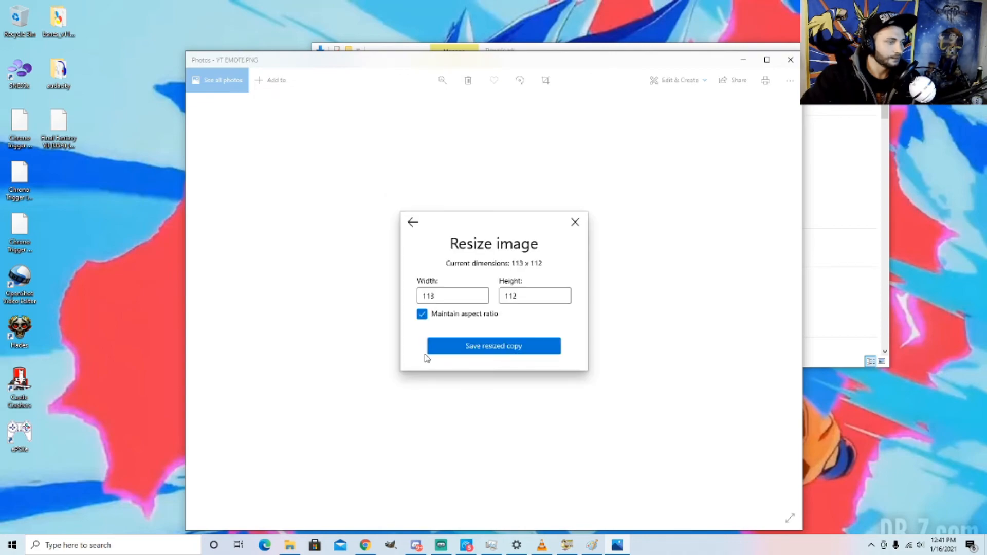
type("112")
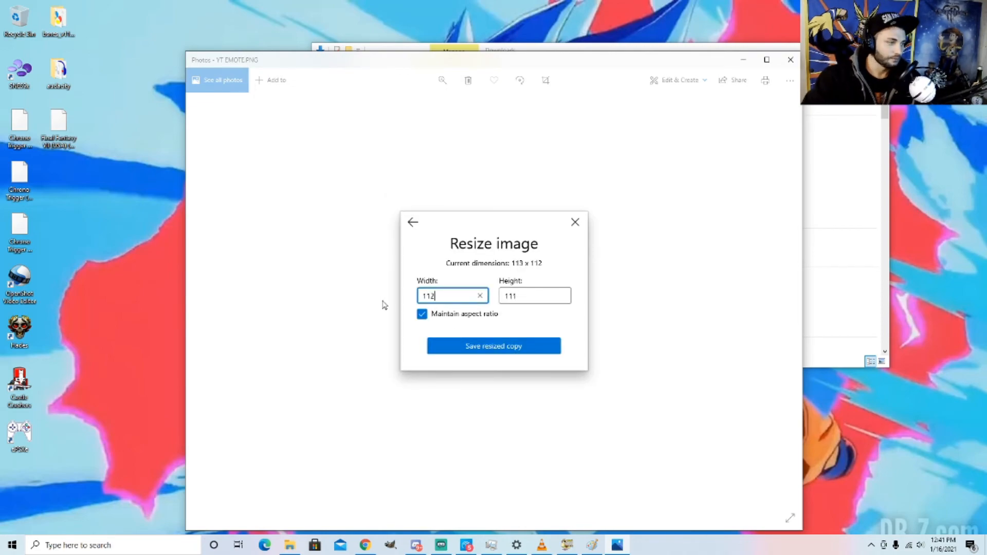
left_click(422, 314)
left_click(516, 297)
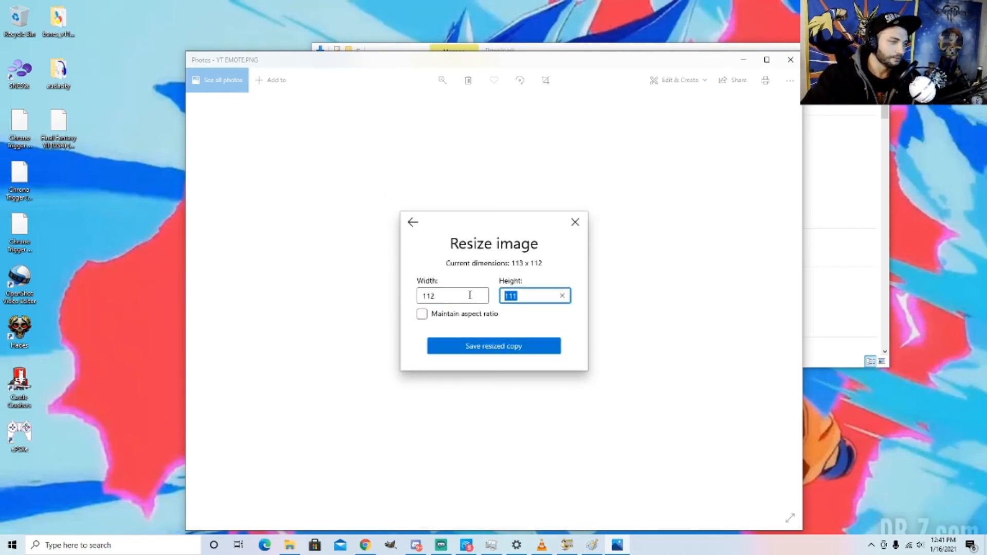
type("112")
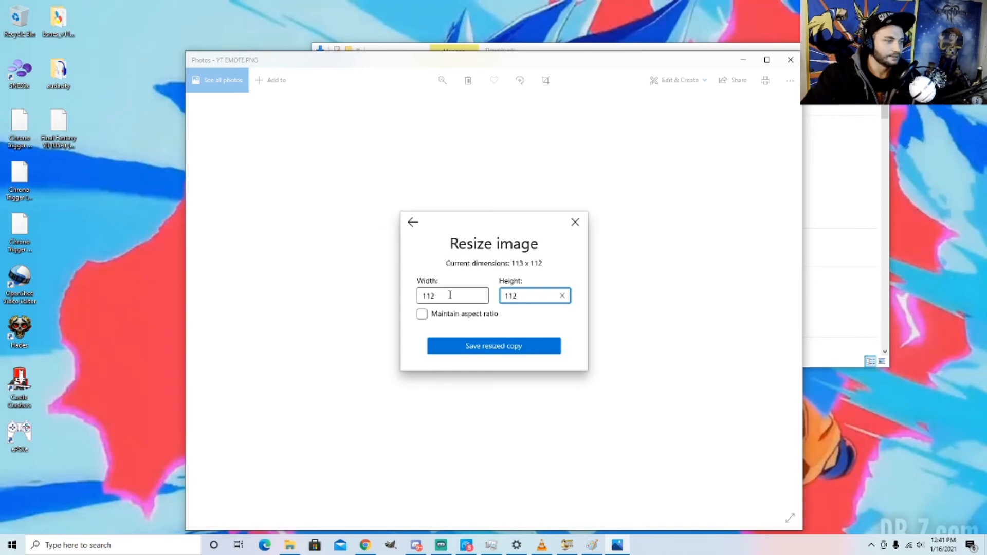
- Save the resized copy over YT EMOTE.PNG in Downloads, and minimize the photo and folder windows
left_click(502, 347)
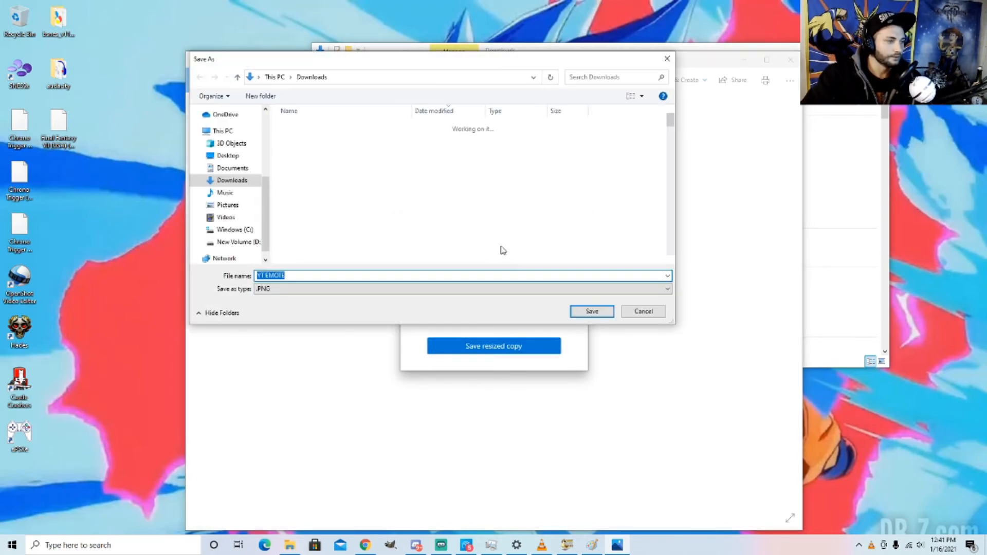
left_click(594, 313)
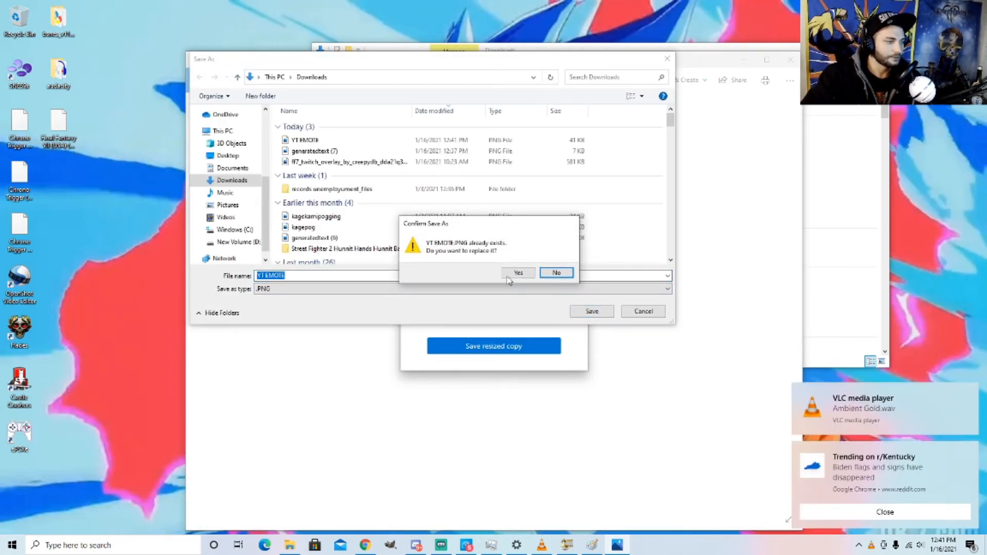
left_click(518, 273)
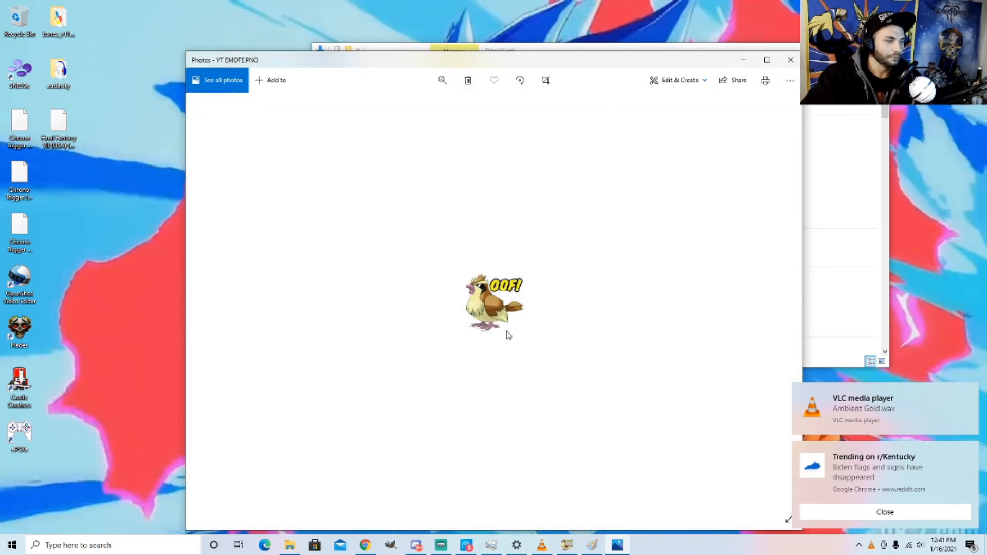
left_click(744, 60)
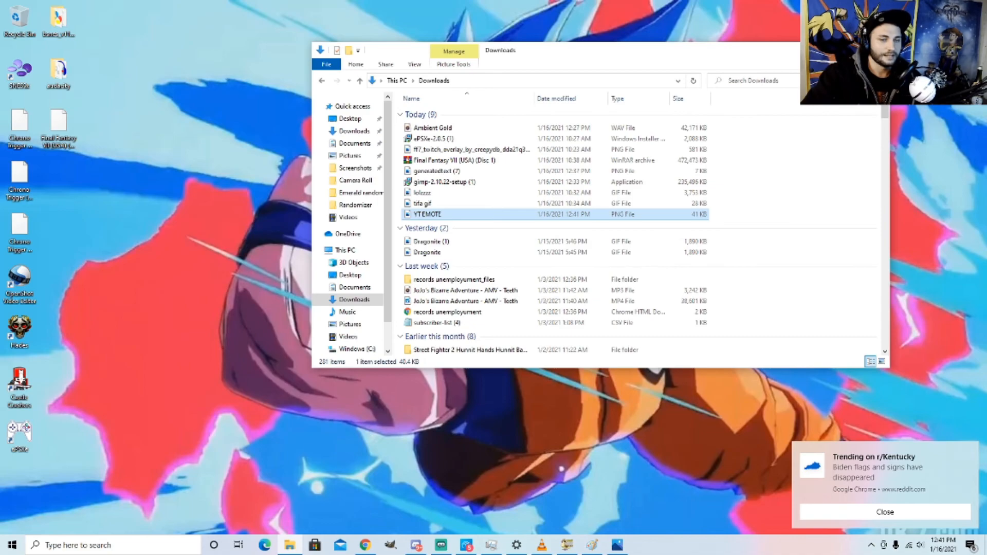
left_click(831, 50)
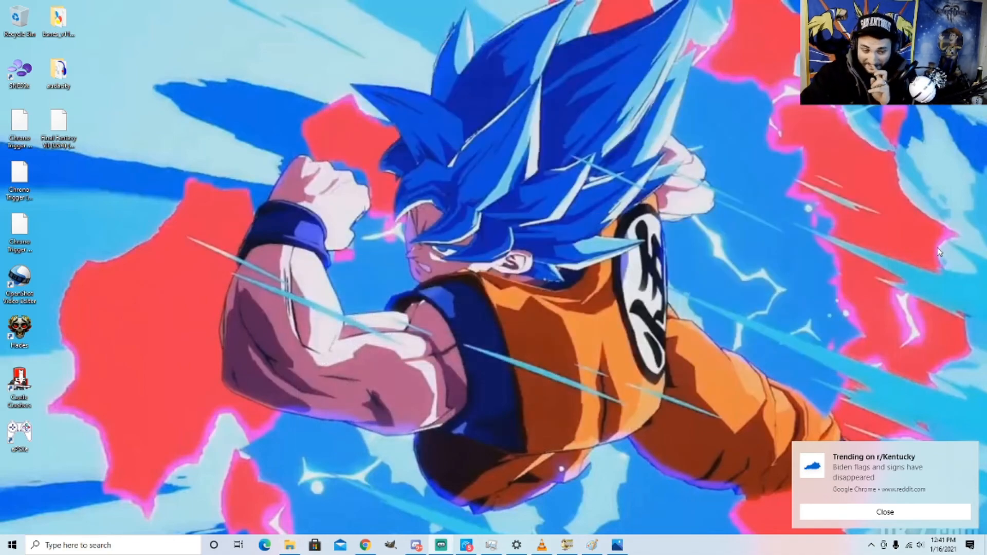